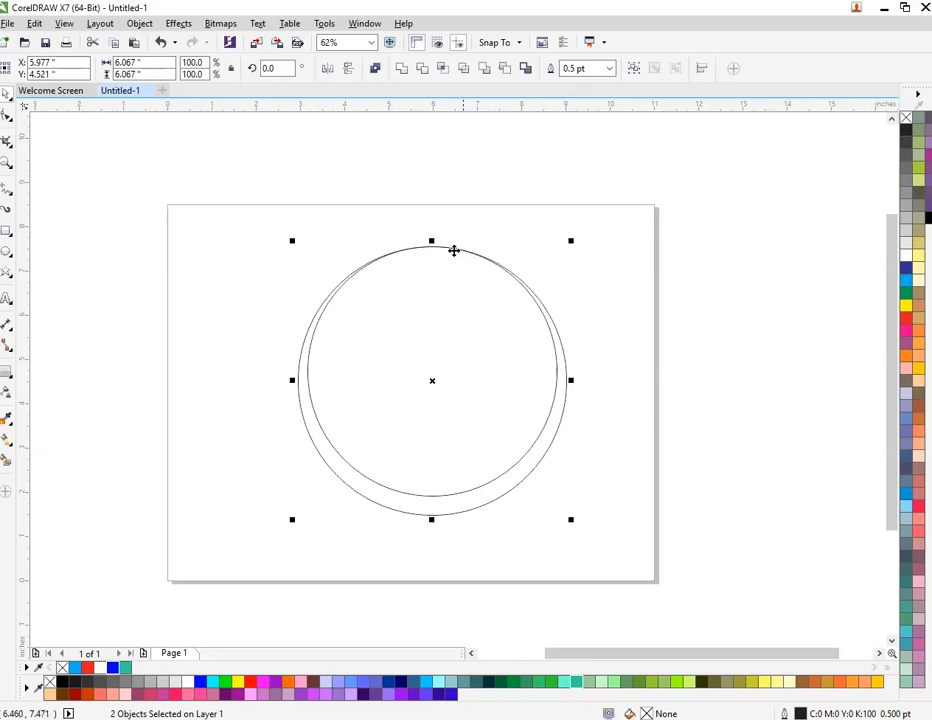
# - Trim the larger circle with the smaller inner circle, and delete the inner circle so only the crescent-shaped ring remains
pyautogui.click(521, 330)
pyautogui.click(425, 370)
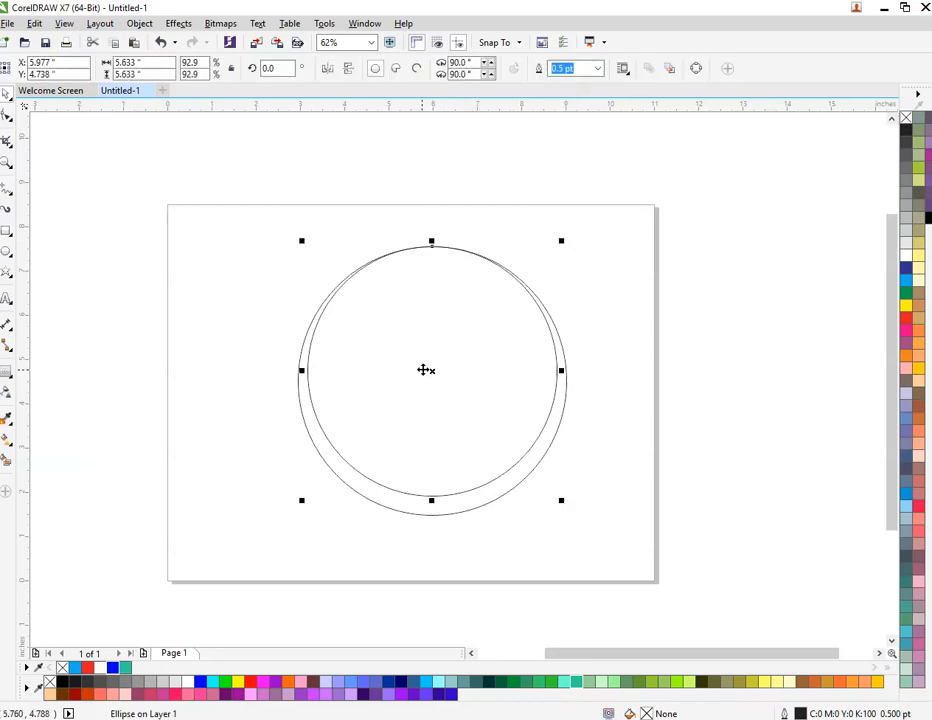
pyautogui.keyDown('shift'); pyautogui.click(389, 510); pyautogui.keyUp('shift')
pyautogui.click(421, 74)
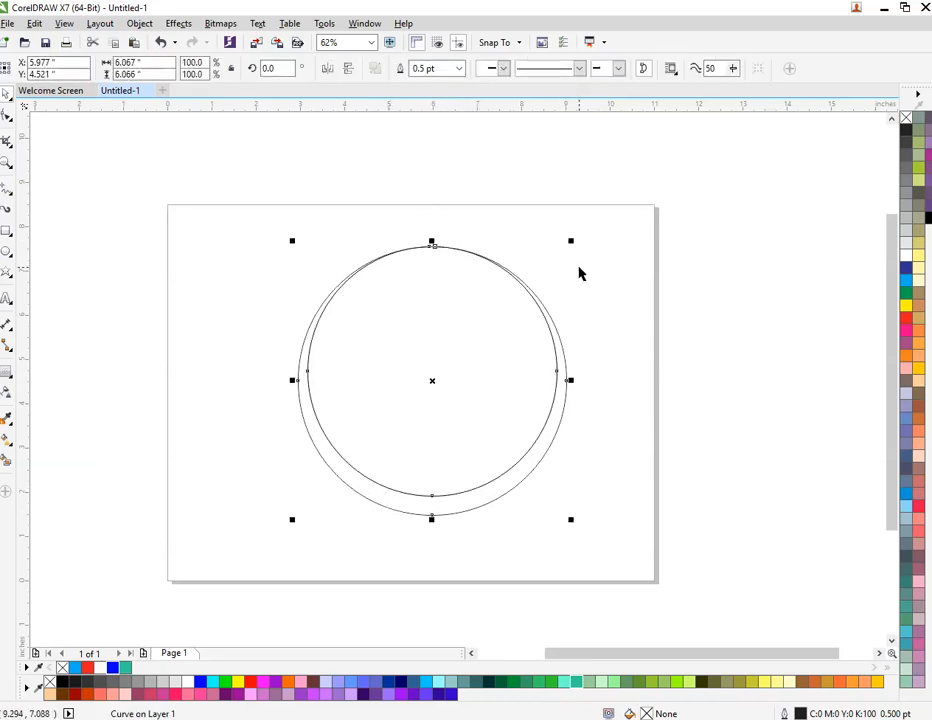
pyautogui.click(580, 270)
pyautogui.click(458, 363)
pyautogui.moveTo(458, 363); pyautogui.dragTo(156, 381)
pyautogui.press('Delete')
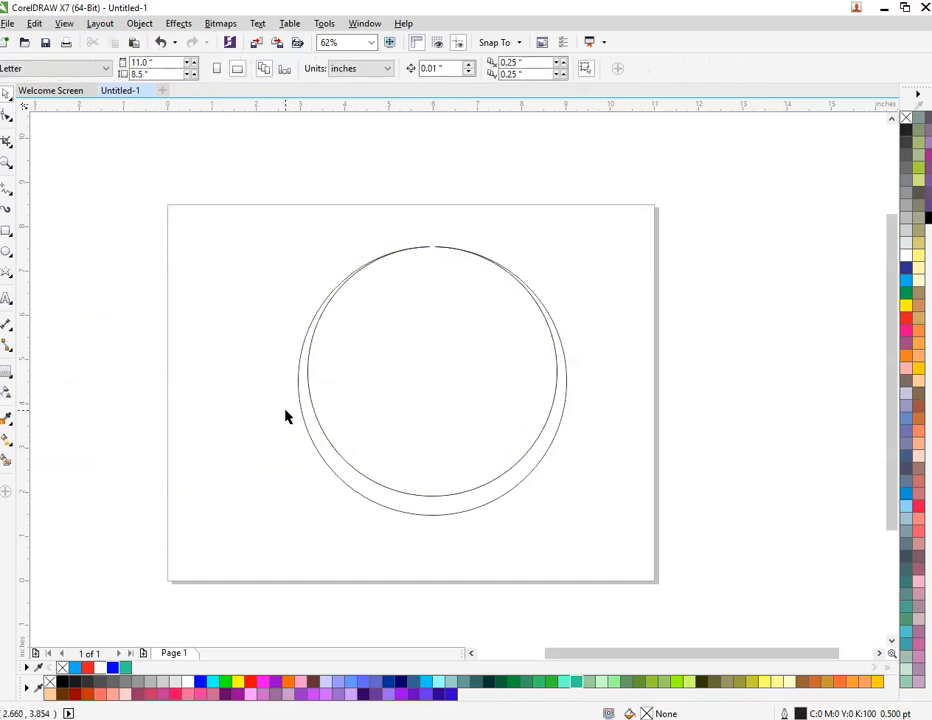
# - Move the crescent ring toward the left half of the page, centred at about X 4.03 in, and fill it pure blue
pyautogui.moveTo(451, 510); pyautogui.dragTo(347, 499)
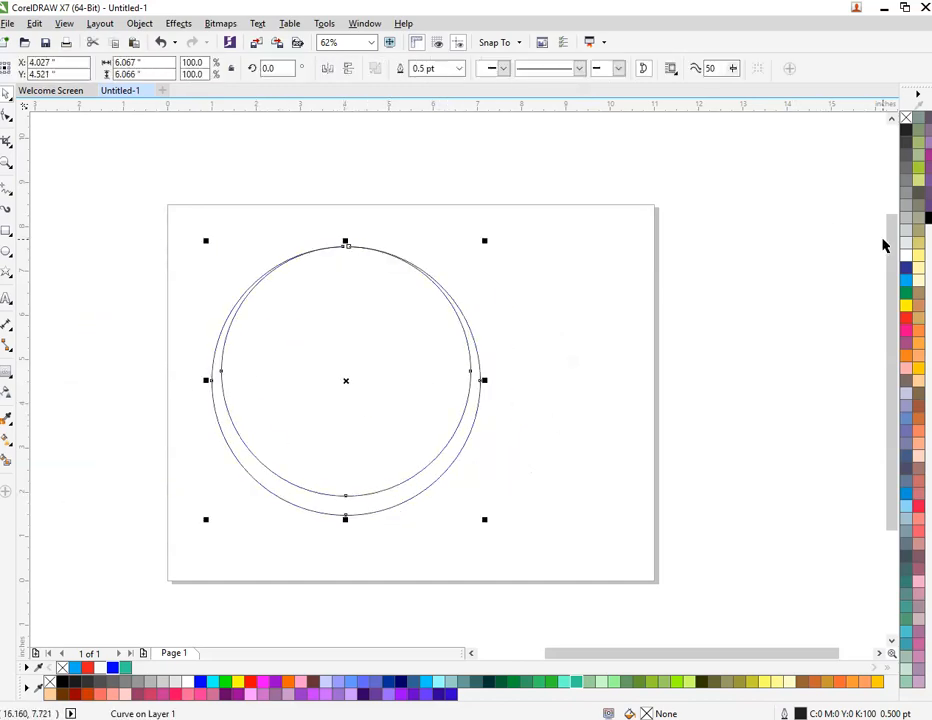
pyautogui.click(906, 267)
pyautogui.click(560, 330)
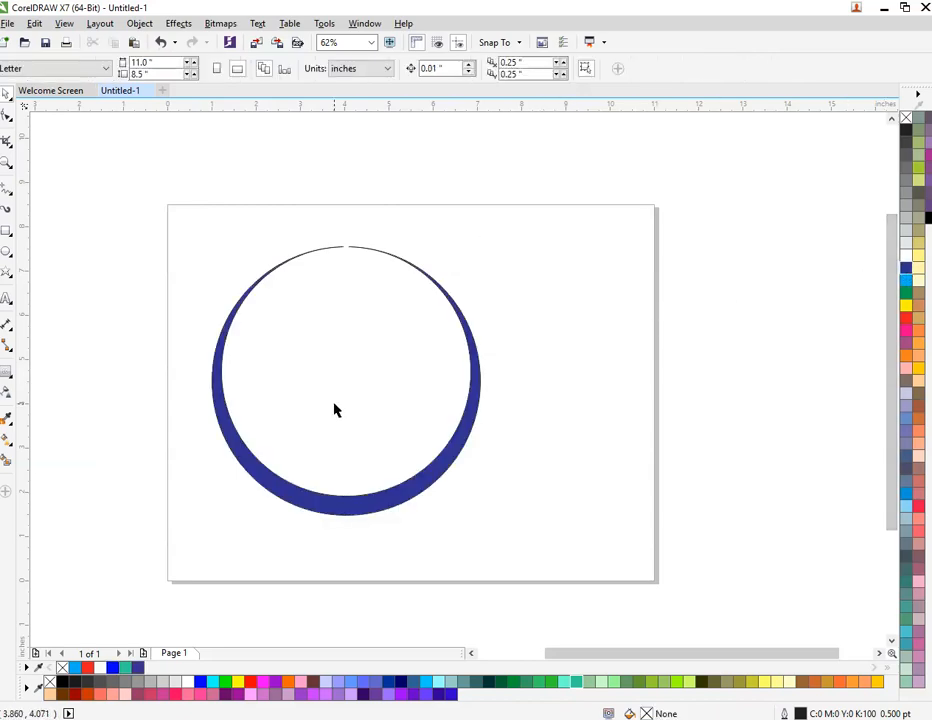
pyautogui.click(361, 502)
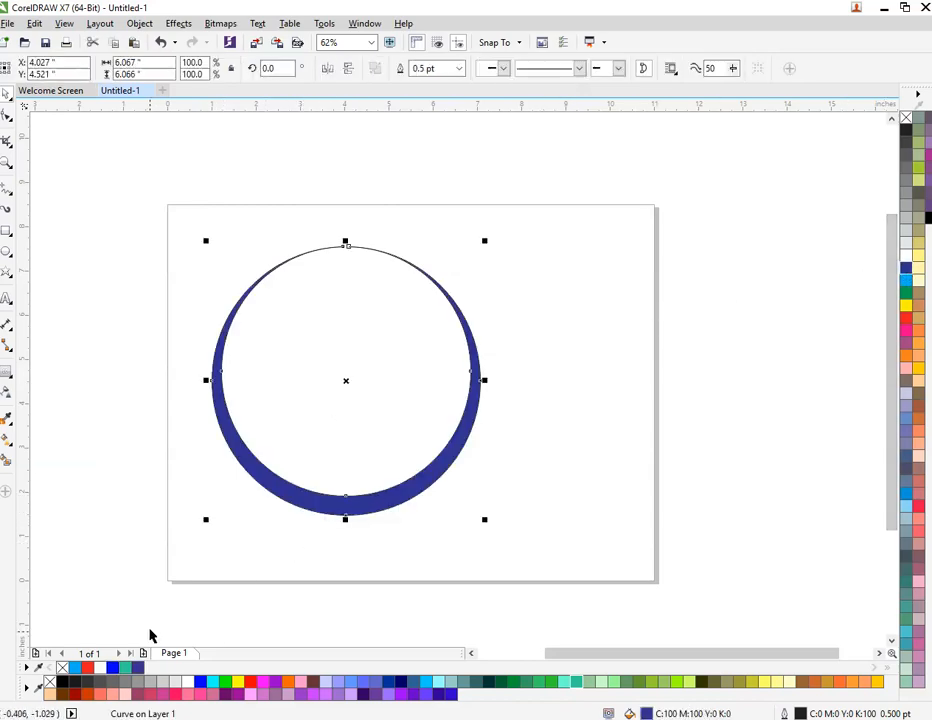
pyautogui.click(198, 681)
pyautogui.click(250, 565)
# - Draw a five-pointed star about 6.9 by 6.5 in and centre it on the blue ring
pyautogui.click(6, 271)
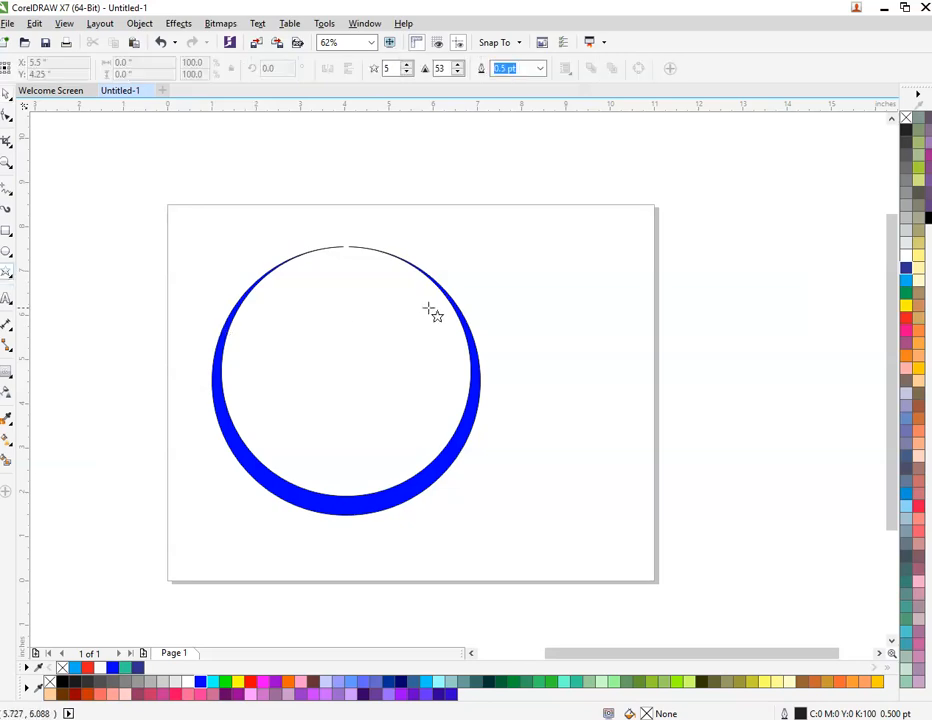
pyautogui.moveTo(484, 240); pyautogui.dragTo(783, 563)
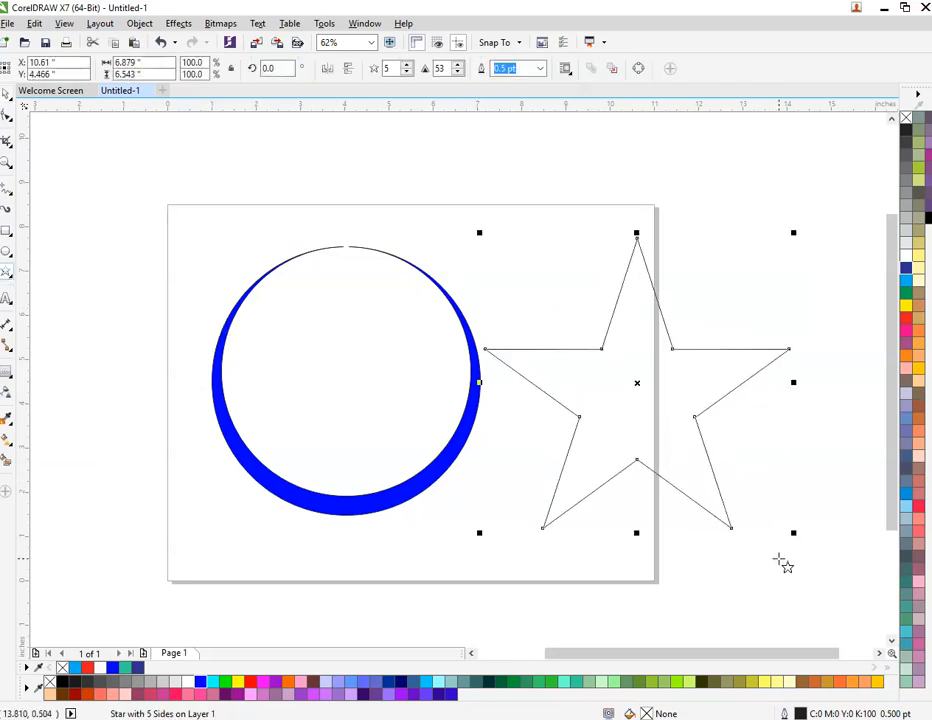
pyautogui.keyDown('shift'); pyautogui.click(384, 506); pyautogui.keyUp('shift')
pyautogui.press('c')
pyautogui.press('Escape')
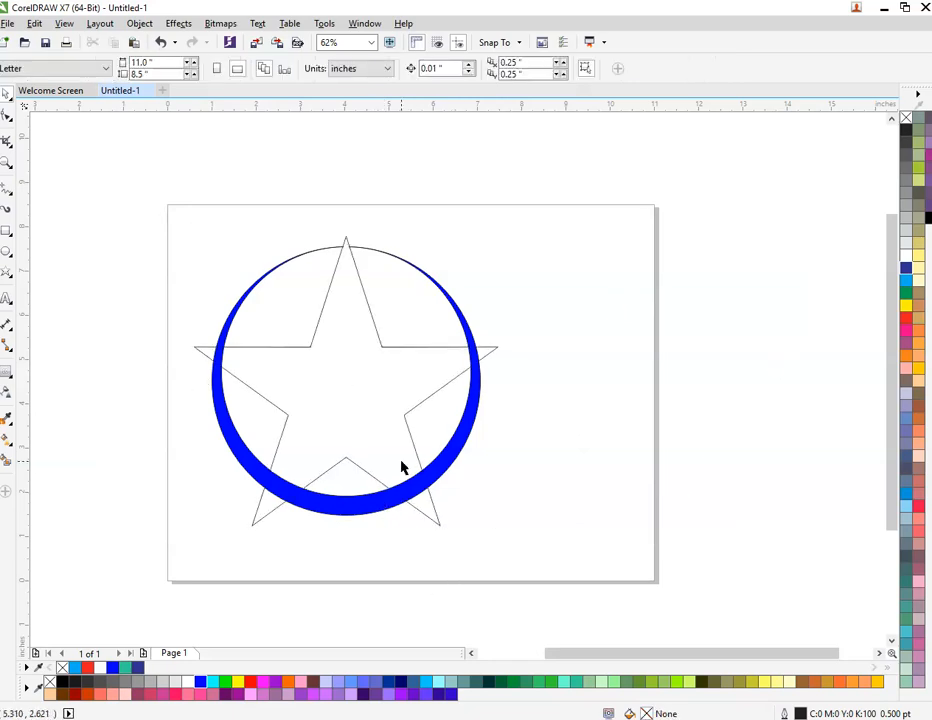
# - Scale the star down to about 6.4 by 6.09 in so its points extend slightly beyond the ring
pyautogui.click(477, 345)
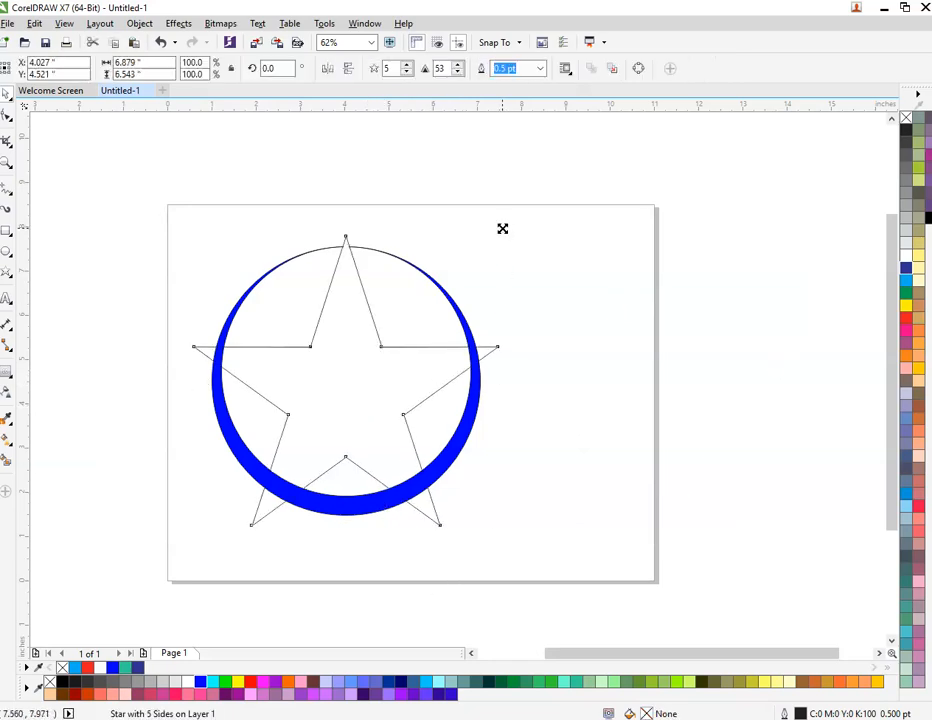
pyautogui.moveTo(502, 229)
pyautogui.mouseDown()
pyautogui.moveTo(495, 233)
pyautogui.moveTo(503, 236)
pyautogui.mouseUp()
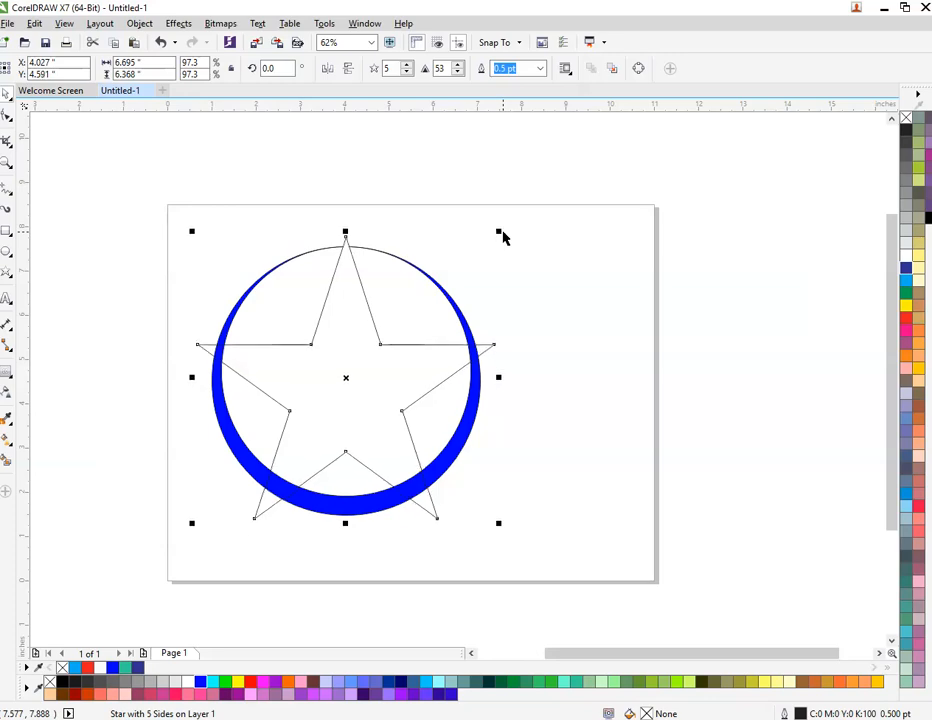
pyautogui.press('Up')
pyautogui.moveTo(500, 228); pyautogui.dragTo(493, 230)
pyautogui.click(378, 378)
# - Move the star and ring together toward the page's horizontal middle, centred at about X 6.06 in
pyautogui.moveTo(169, 232); pyautogui.dragTo(488, 538)
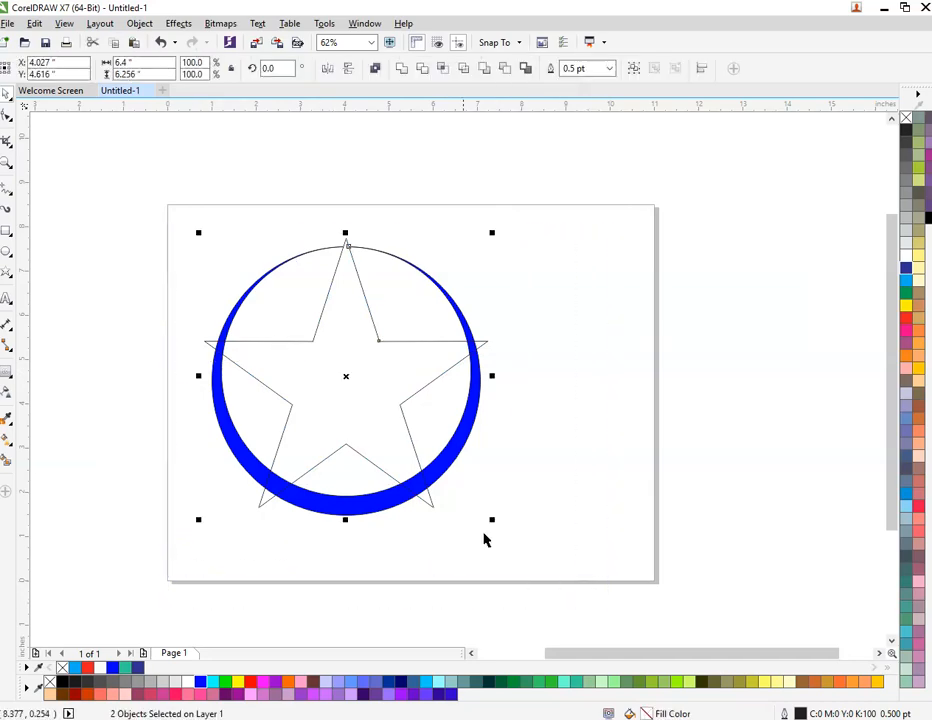
pyautogui.moveTo(349, 437); pyautogui.dragTo(441, 436)
pyautogui.click(501, 483)
# - Convert the star to curves and stretch its lower-left point to the page's bottom edge, making the star about 7.75 in tall
pyautogui.click(393, 468)
pyautogui.click(322, 576)
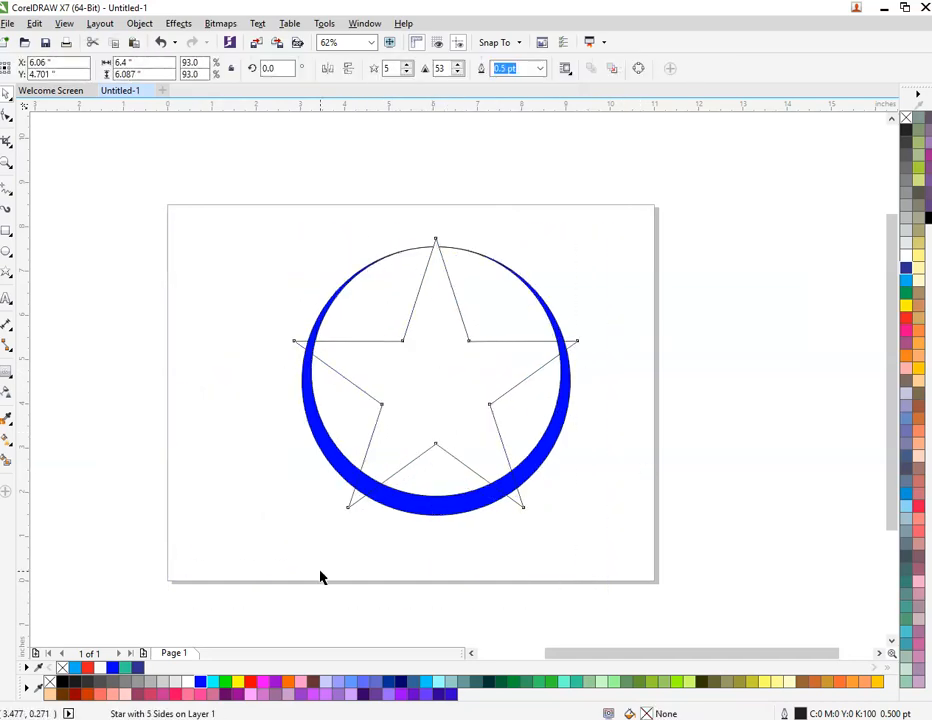
pyautogui.click(345, 512)
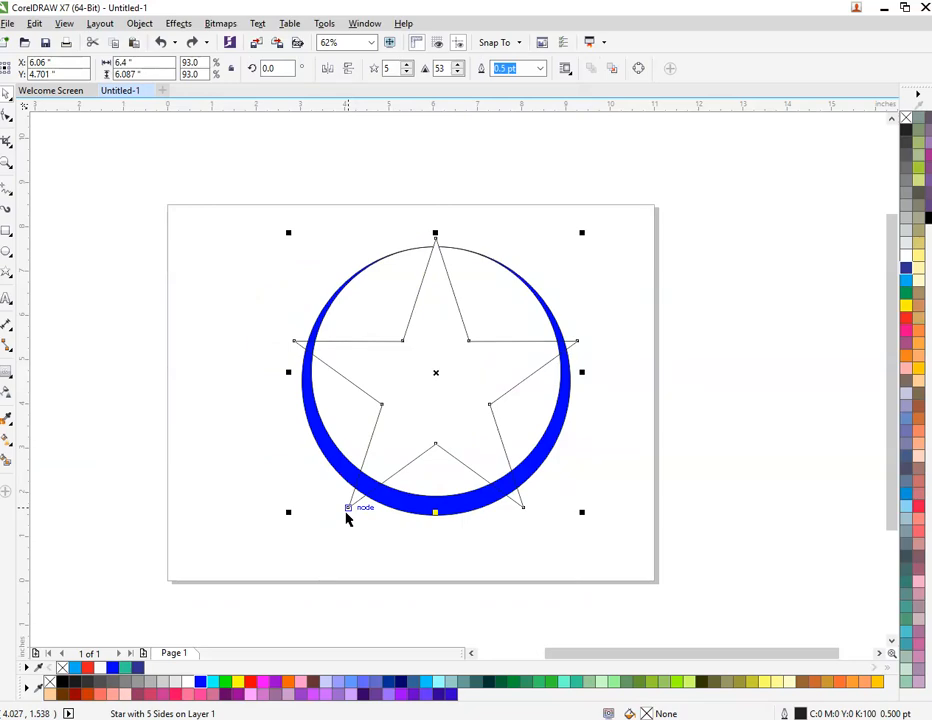
pyautogui.press('F10')
pyautogui.hotkey('ctrl', 'q')
pyautogui.moveTo(318, 549); pyautogui.dragTo(298, 584)
pyautogui.press('space')
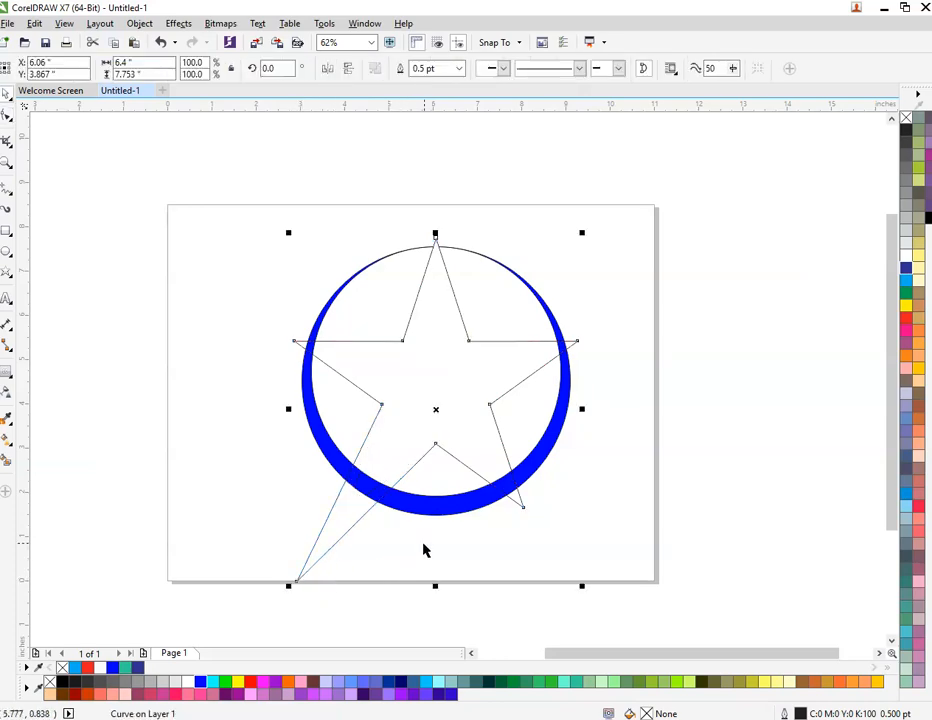
# - Fill the stretched star with cyan
pyautogui.click(464, 541)
pyautogui.click(464, 330)
pyautogui.scroll(1, 467, 229)
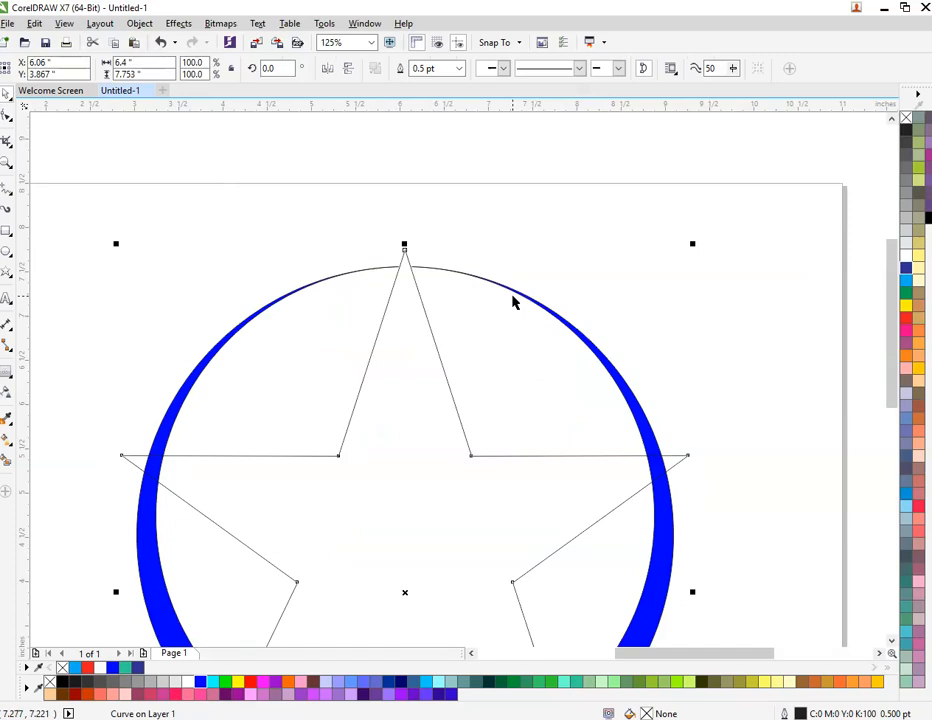
pyautogui.scroll(-1, 512, 302)
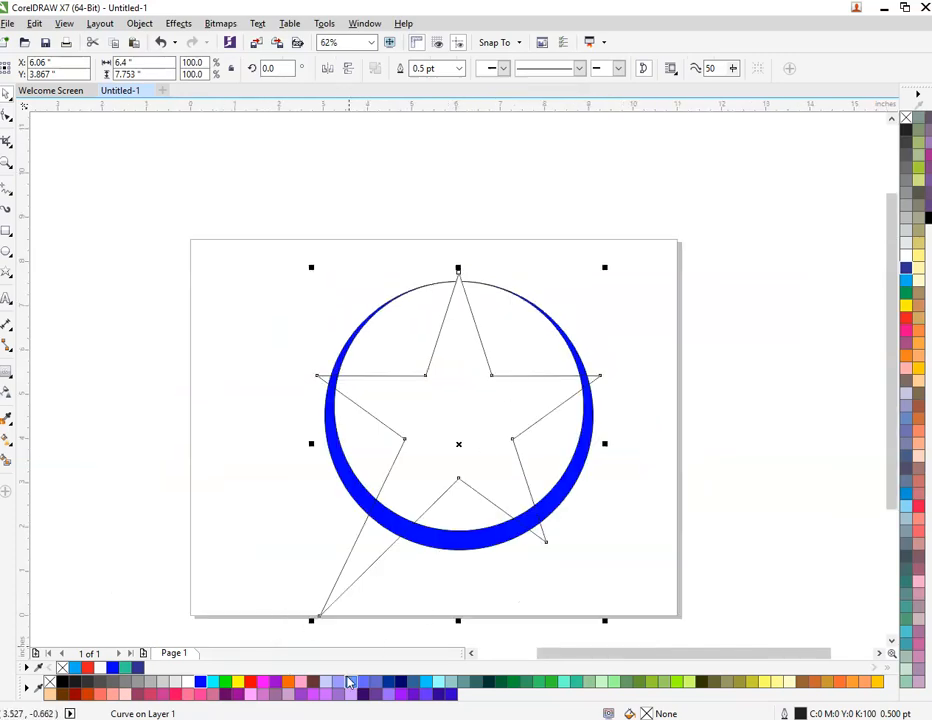
pyautogui.click(214, 683)
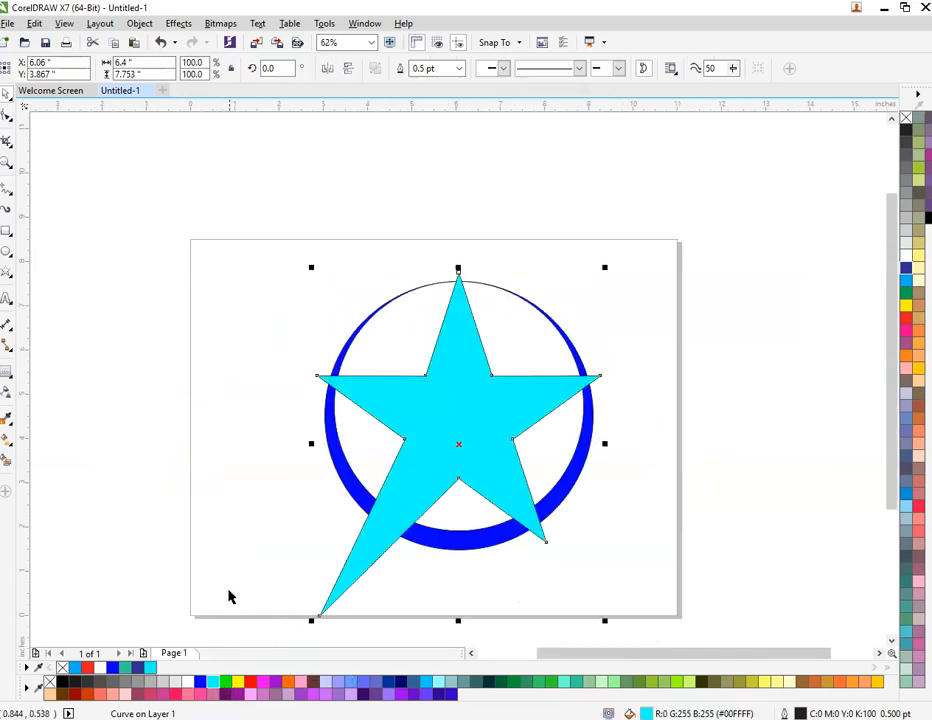
pyautogui.press('Escape')
# - Apply a one-step outside contour to the cyan star and tighten its offset to an overall size of about 7.19 by 8.78 in
pyautogui.scroll(1, 505, 401)
pyautogui.click(500, 408)
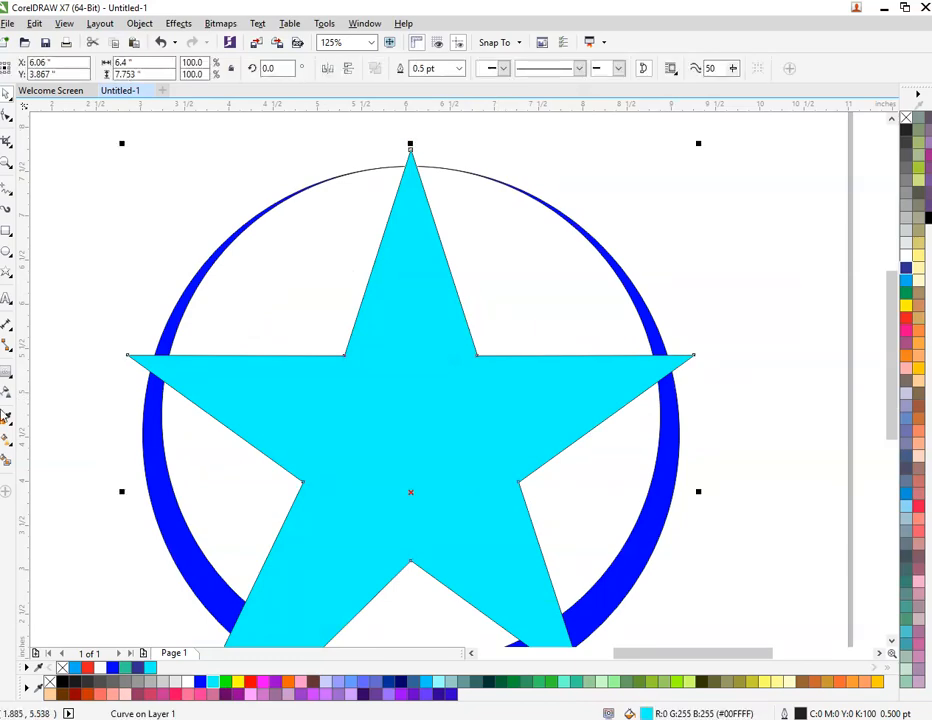
pyautogui.click(9, 388)
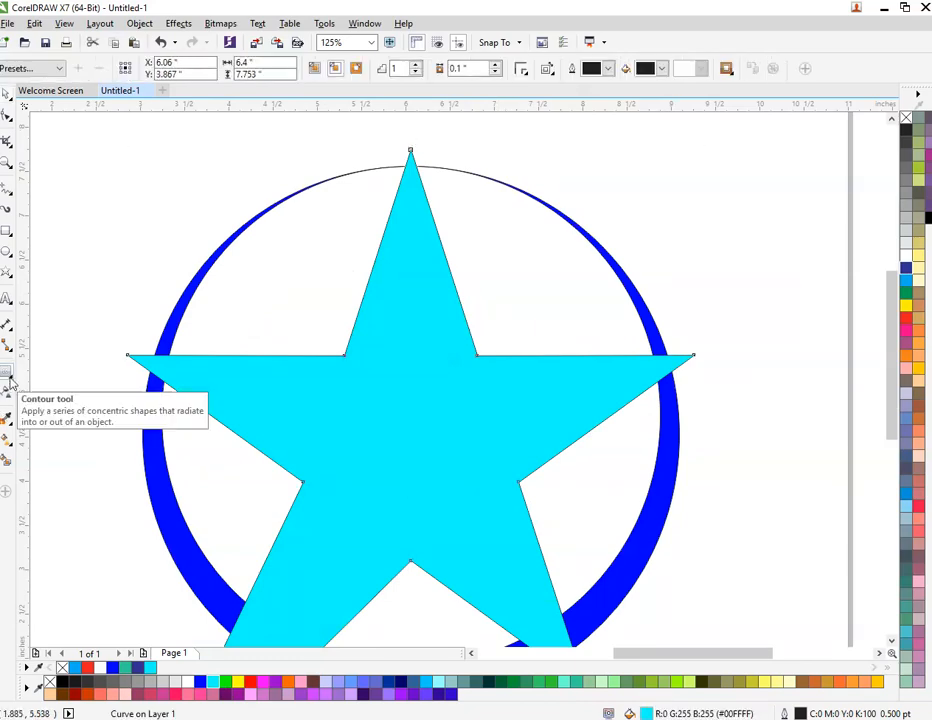
pyautogui.click(10, 389)
pyautogui.click(75, 392)
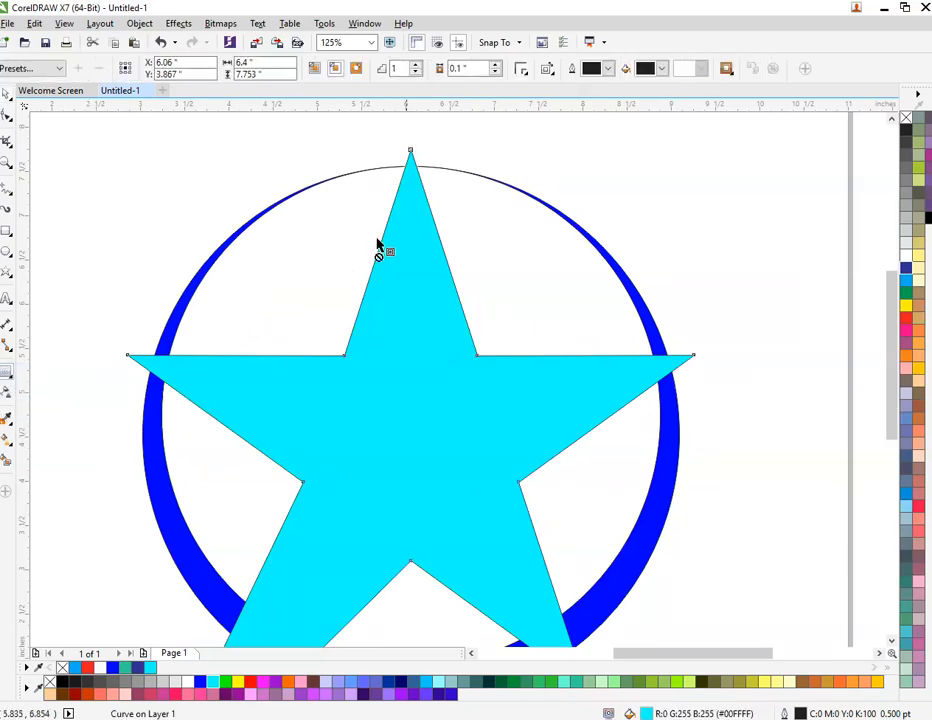
pyautogui.moveTo(411, 153); pyautogui.dragTo(412, 139)
pyautogui.scroll(-1, 412, 145)
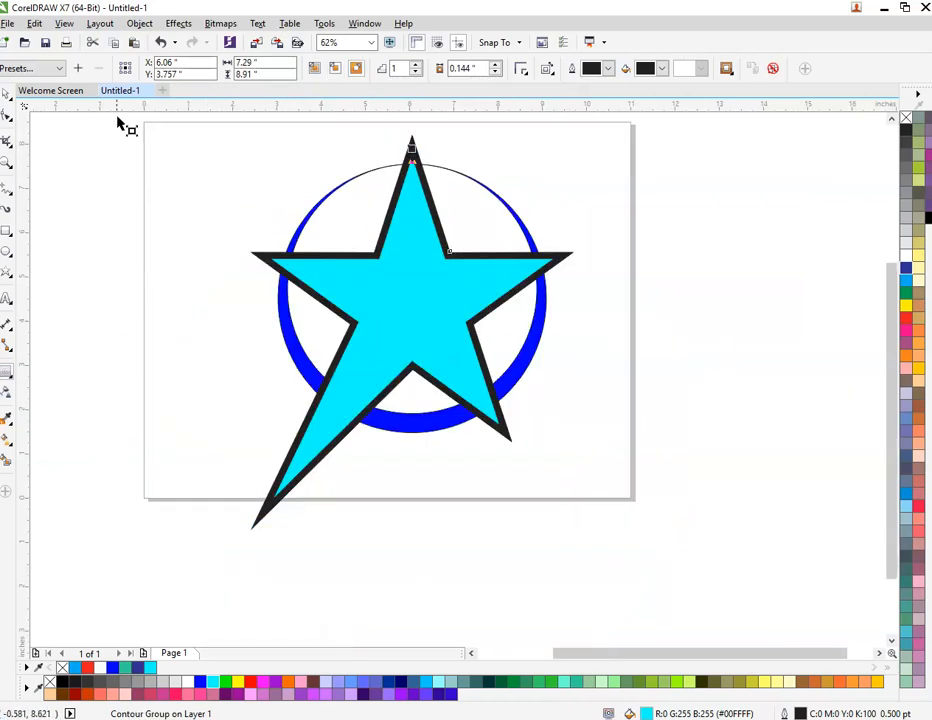
pyautogui.scroll(2, 418, 153)
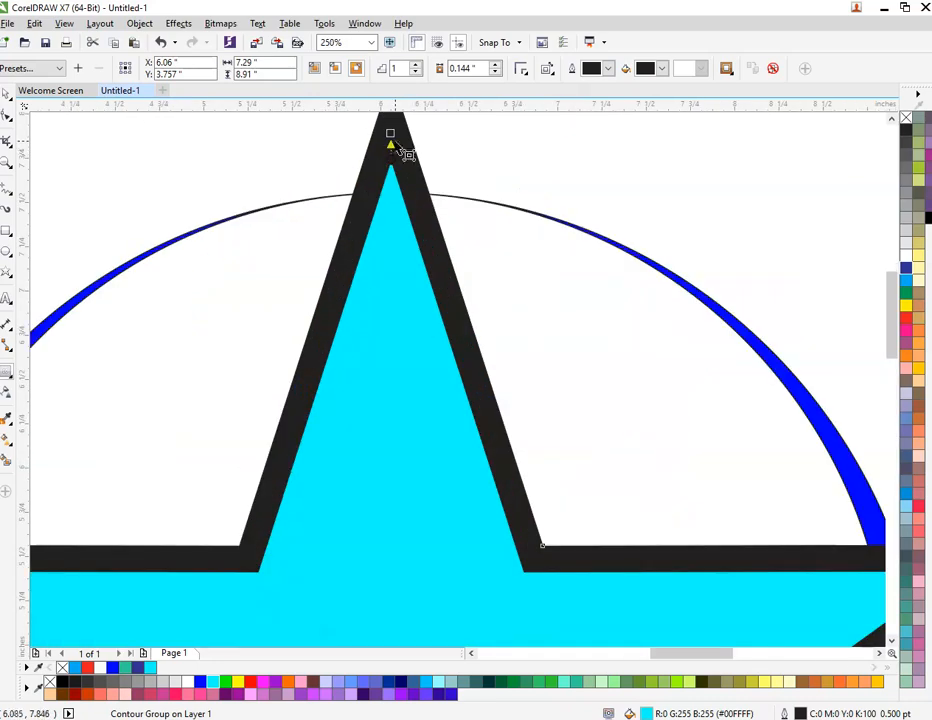
pyautogui.moveTo(391, 133); pyautogui.dragTo(390, 137)
pyautogui.scroll(-2, 392, 142)
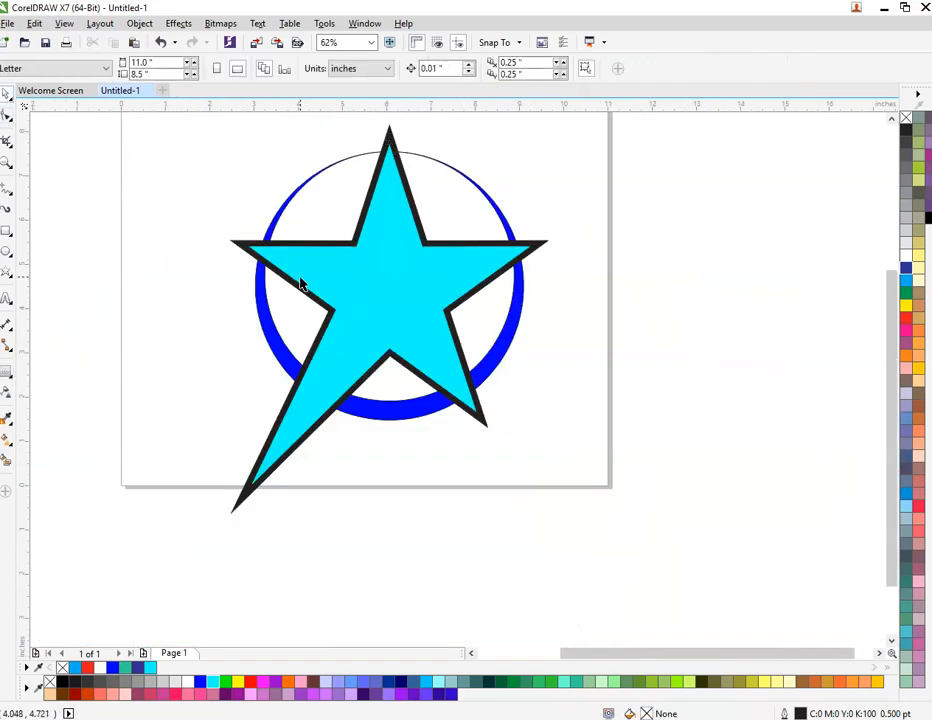
# - Break the contour group apart and select the outer black star on its own
pyautogui.rightClick(241, 250)
pyautogui.click(312, 278)
pyautogui.click(233, 246)
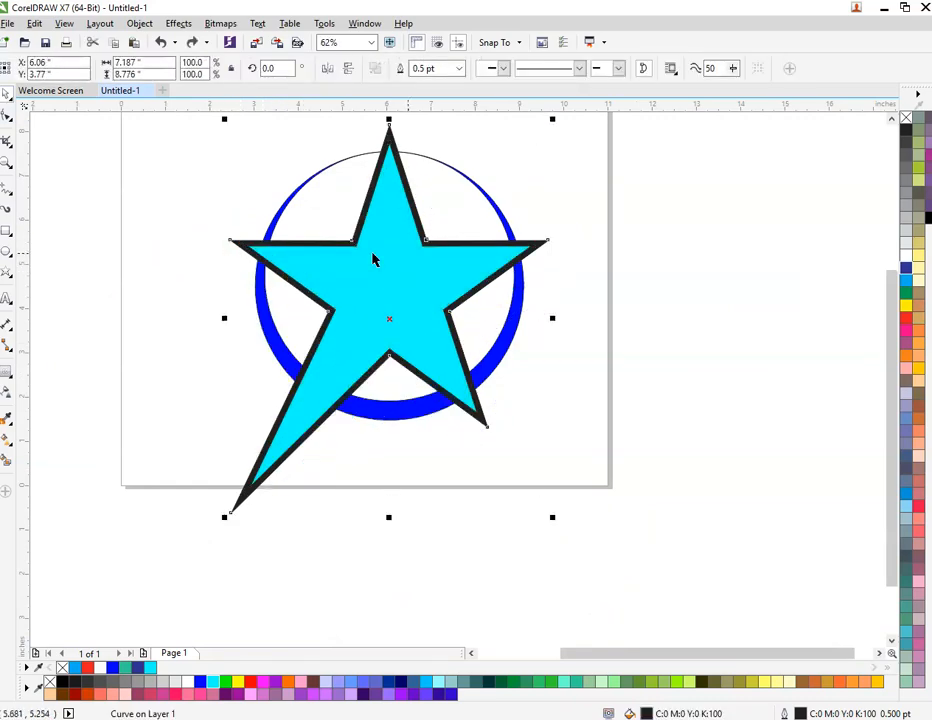
# - Remove the outline of the outer contour star and fill it white
pyautogui.rightClick(907, 120)
pyautogui.click(906, 120)
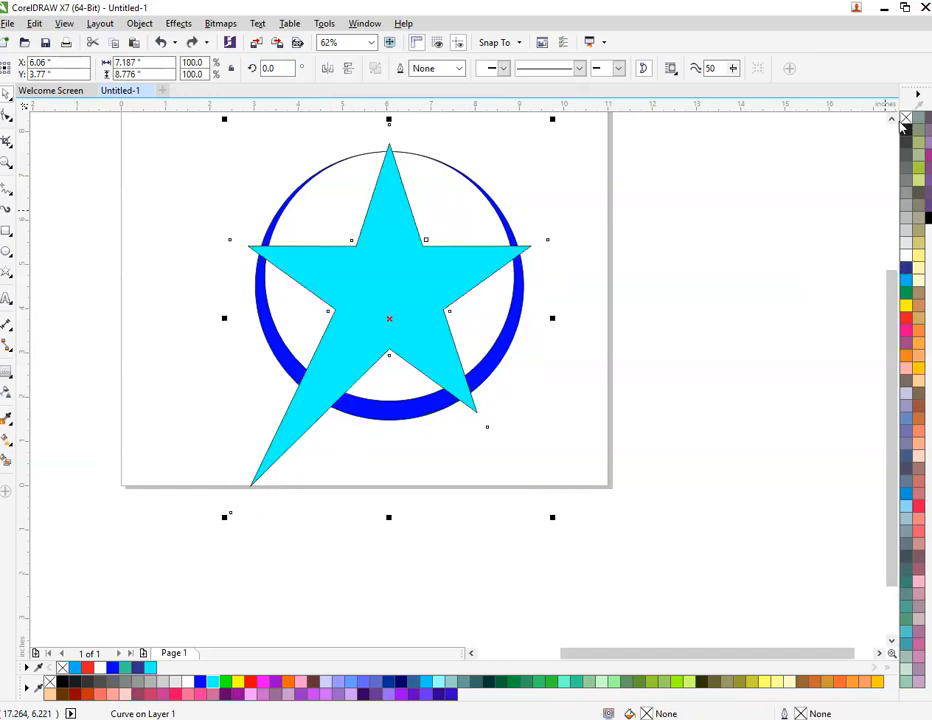
pyautogui.hotkey('ctrl', 'z')
pyautogui.press('Escape')
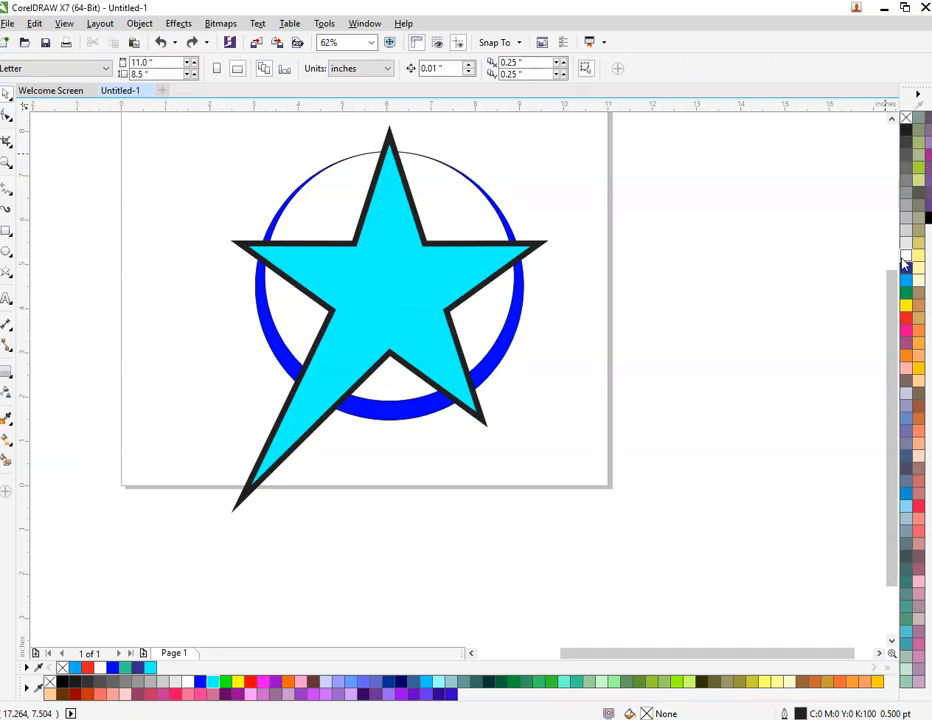
pyautogui.click(545, 241)
pyautogui.click(906, 120)
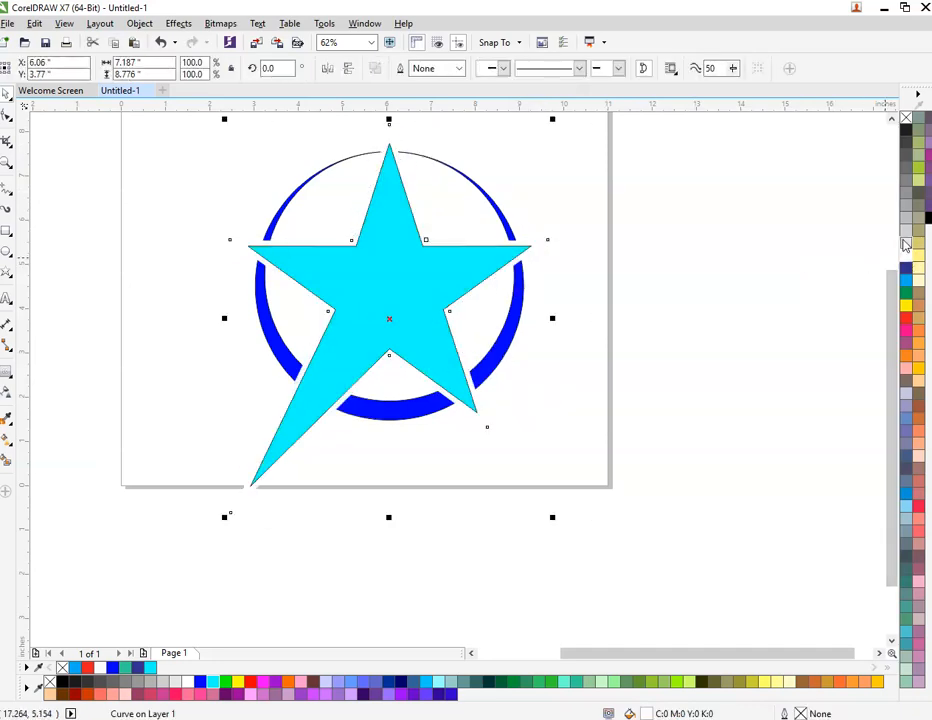
pyautogui.click(621, 193)
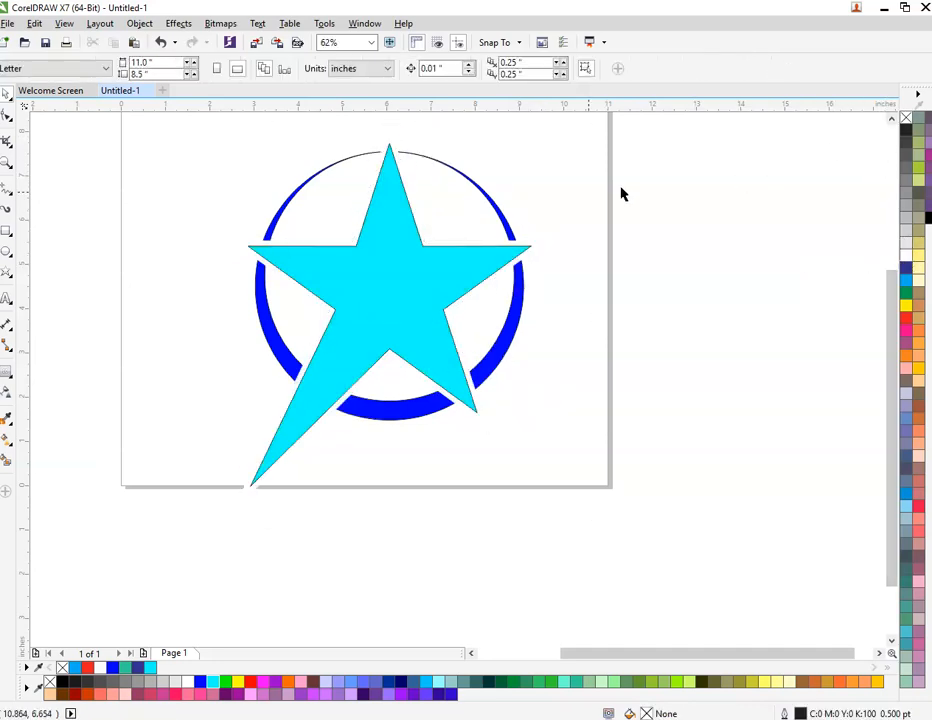
# - Trim the blue ring with the white outer star to cut gaps around the cyan star
pyautogui.click(500, 247)
pyautogui.keyDown('shift'); pyautogui.click(520, 225); pyautogui.keyUp('shift')
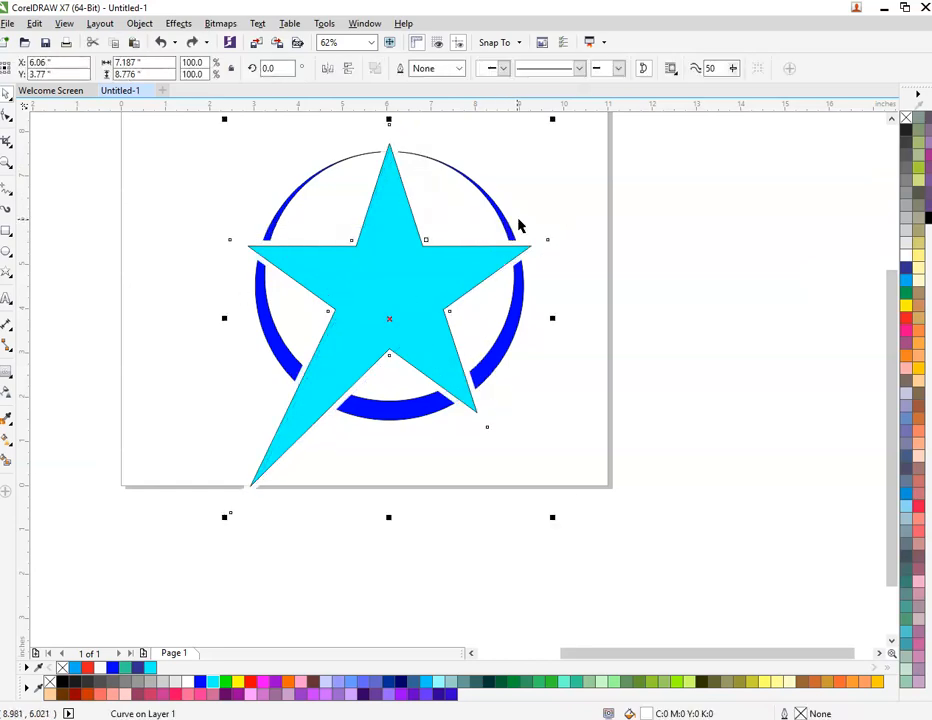
pyautogui.click(421, 67)
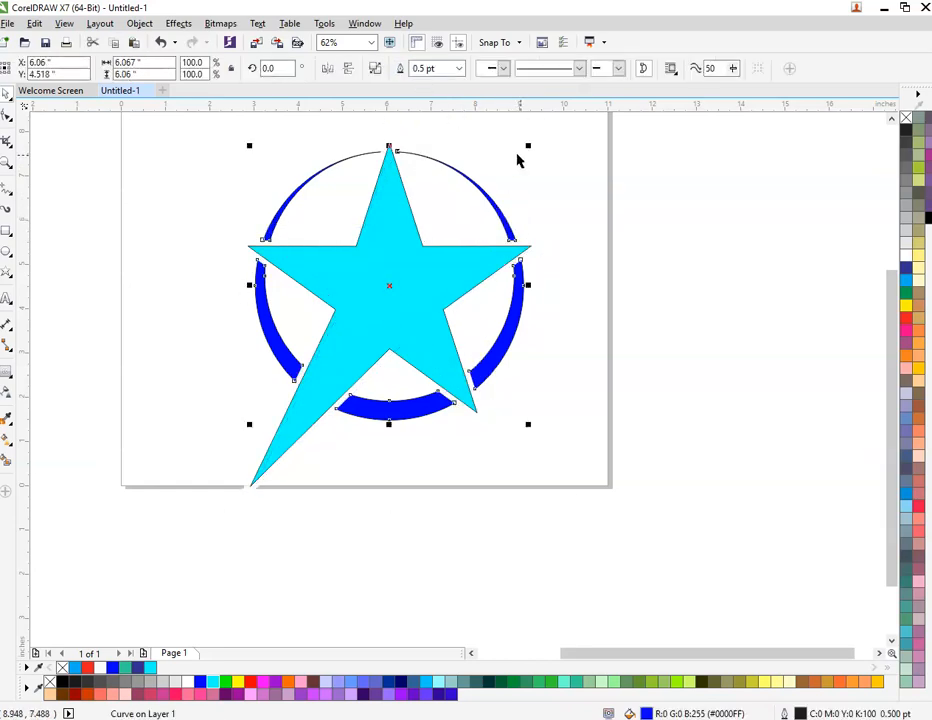
# - Break the trimmed blue ring apart into separate arc segments
pyautogui.click(518, 158)
pyautogui.moveTo(507, 223)
pyautogui.mouseDown()
pyautogui.moveTo(525, 195)
pyautogui.moveTo(506, 214)
pyautogui.mouseUp()
pyautogui.rightClick(499, 213)
pyautogui.click(522, 274)
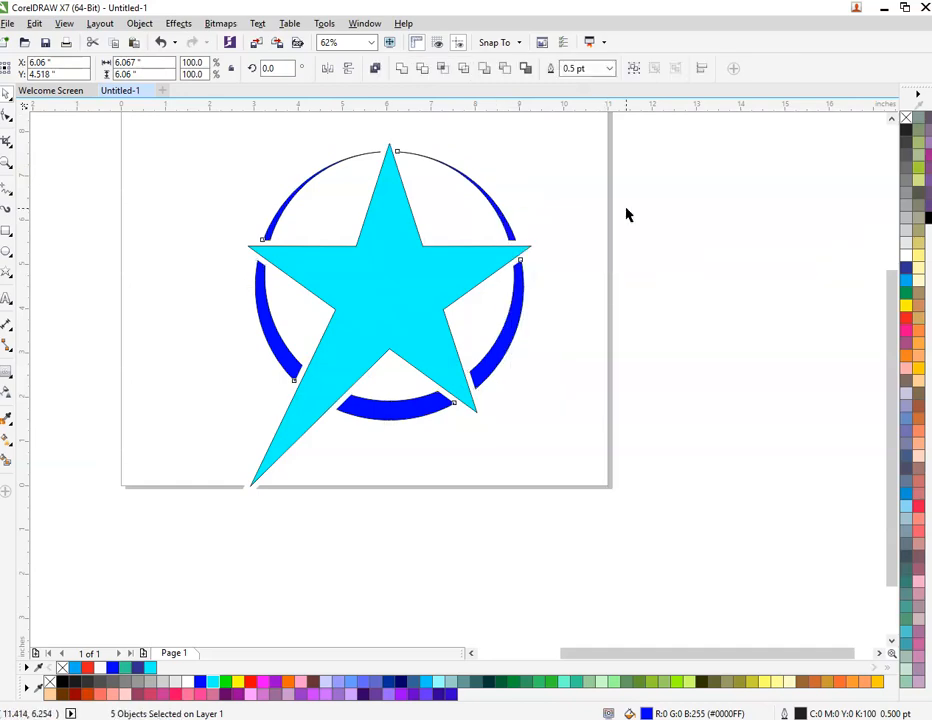
pyautogui.click(626, 210)
# - Apply a one-step inside contour to the cyan star with an offset of about 0.172 in
pyautogui.moveTo(377, 277); pyautogui.dragTo(399, 311)
pyautogui.hotkey('ctrl', 'z')
pyautogui.scroll(1, 389, 121)
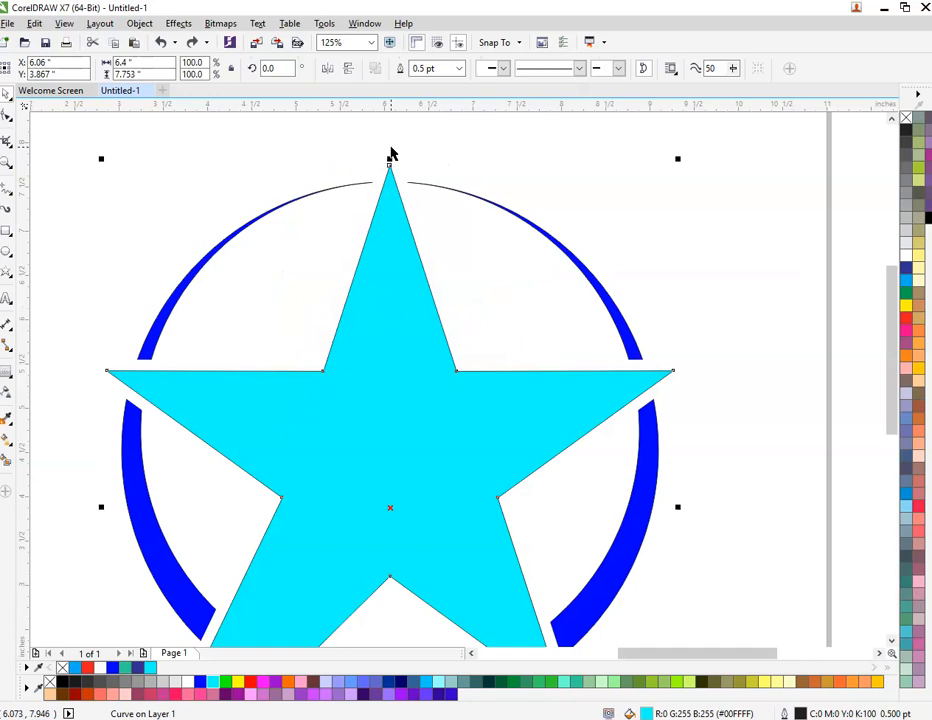
pyautogui.click(4, 377)
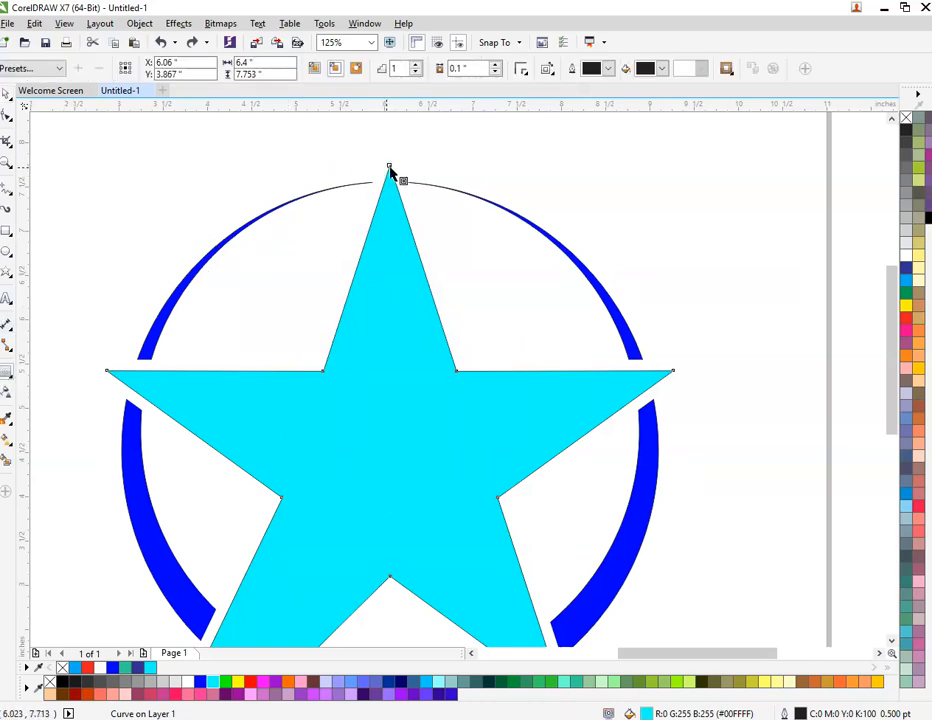
pyautogui.moveTo(390, 170); pyautogui.dragTo(390, 178)
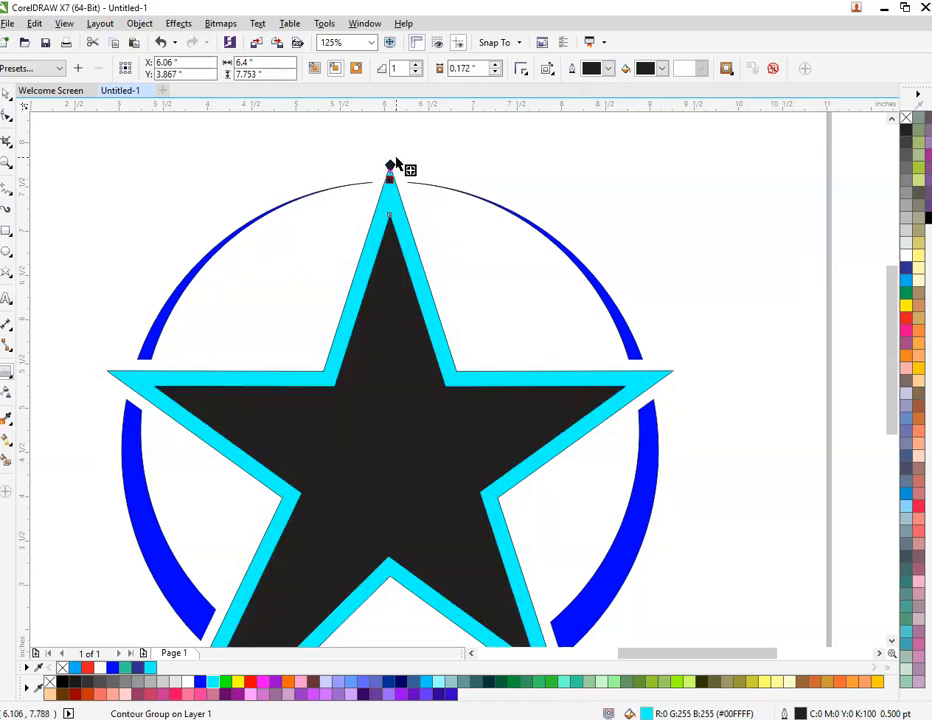
# - Reduce the inside contour offset of the cyan star to about 0.144 in
pyautogui.scroll(3, 392, 158)
pyautogui.moveTo(390, 258); pyautogui.dragTo(386, 240)
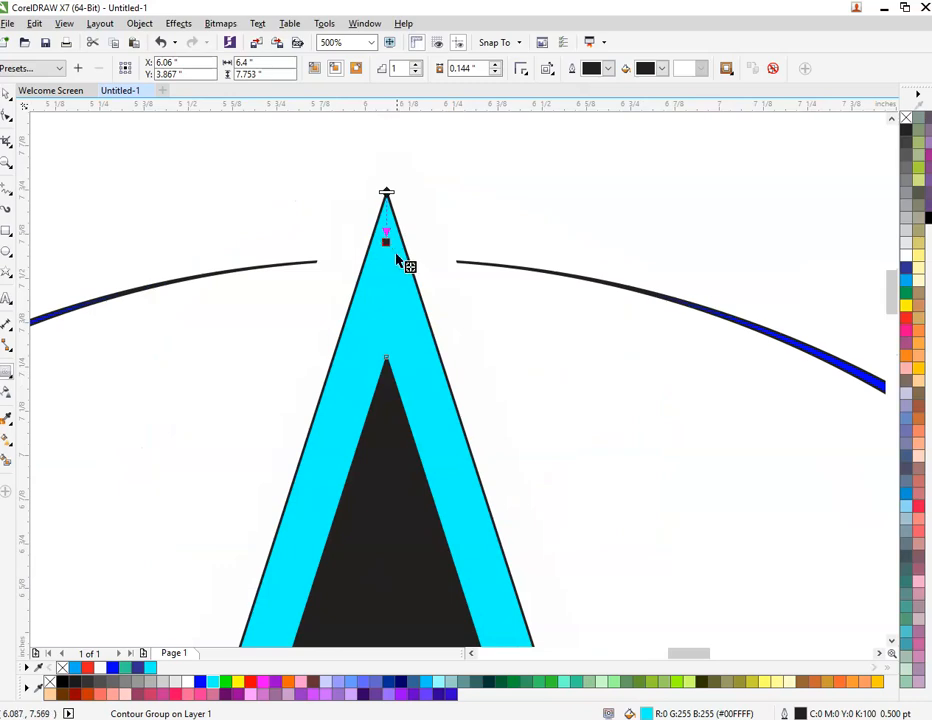
pyautogui.scroll(-3, 406, 264)
pyautogui.scroll(2, 400, 270)
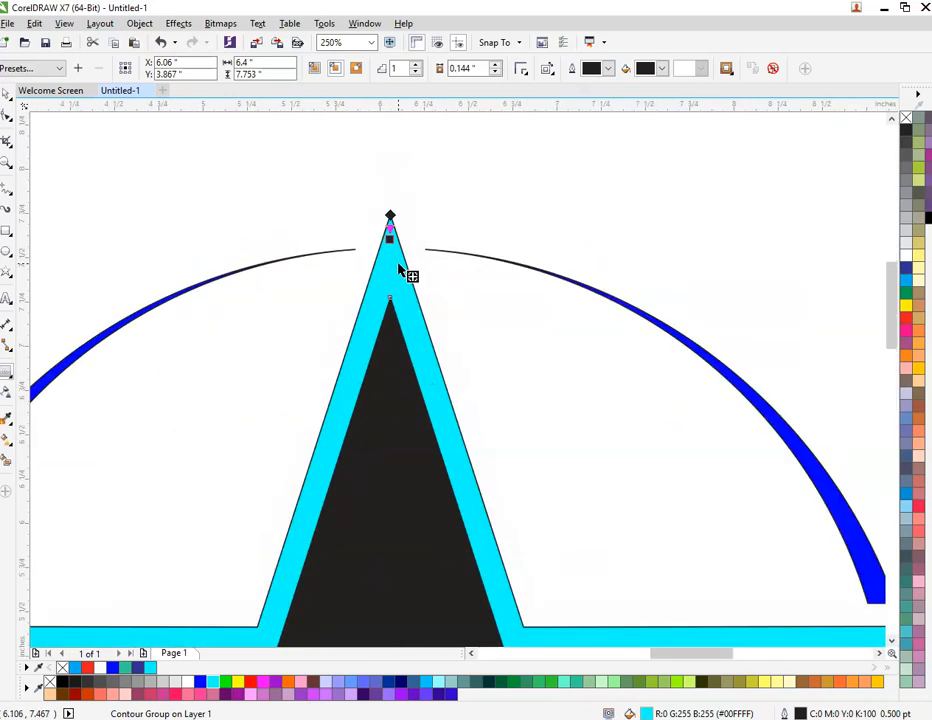
pyautogui.scroll(-3, 399, 268)
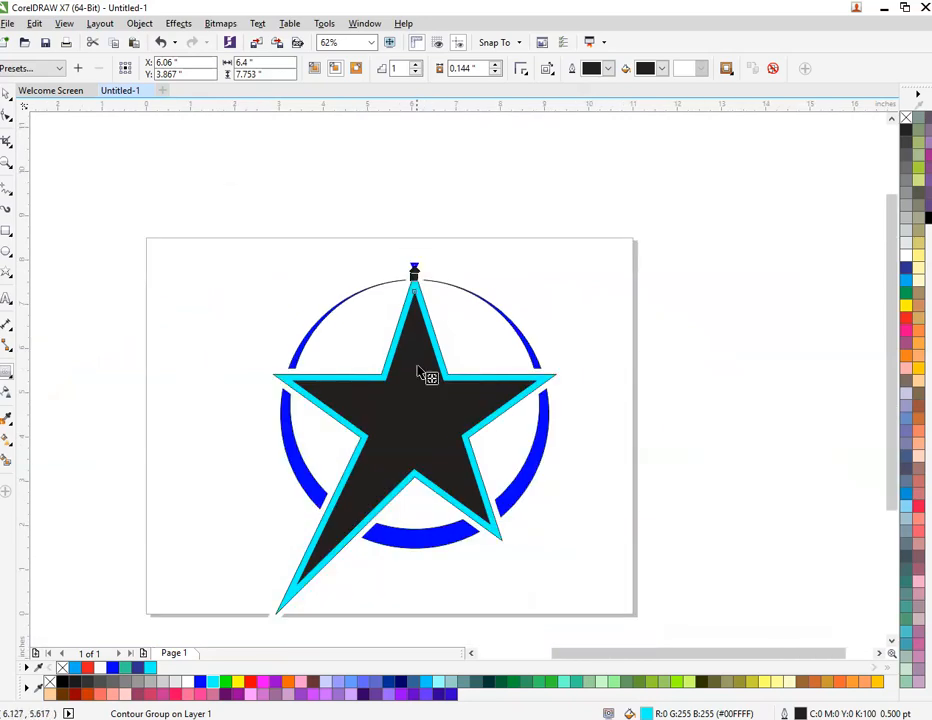
pyautogui.scroll(1, 417, 386)
pyautogui.press('space')
pyautogui.scroll(-1, 485, 297)
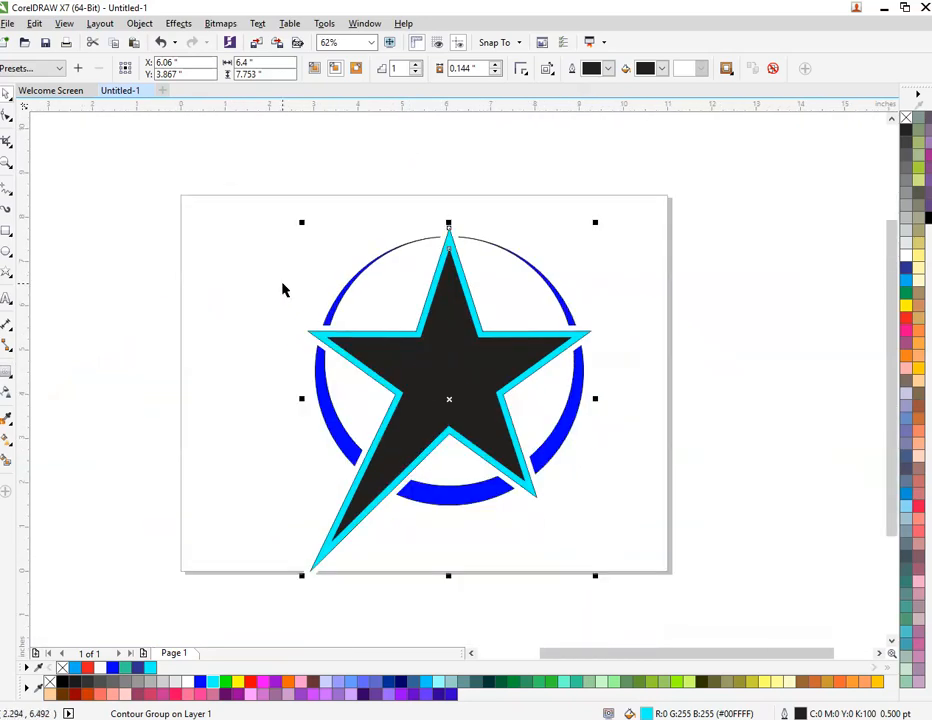
# - Break the star's contour group apart so the inner star becomes a separate object
pyautogui.click(233, 379)
pyautogui.moveTo(425, 364); pyautogui.dragTo(445, 400)
pyautogui.hotkey('ctrl', 'z')
pyautogui.rightClick(440, 379)
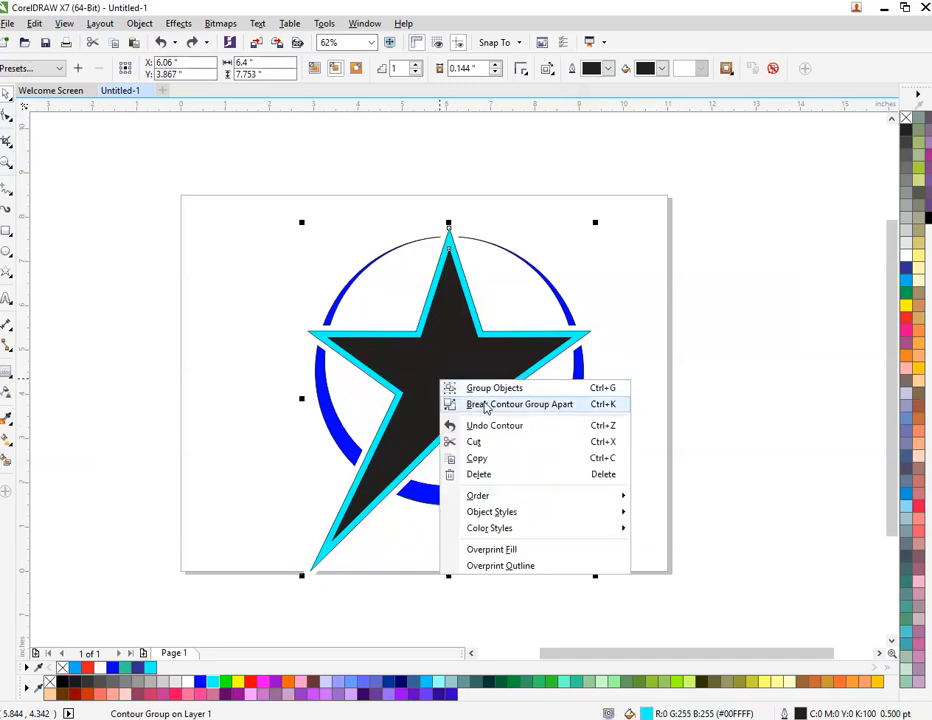
pyautogui.click(485, 408)
pyautogui.click(602, 365)
# - Fill the black inner star with blue
pyautogui.click(440, 381)
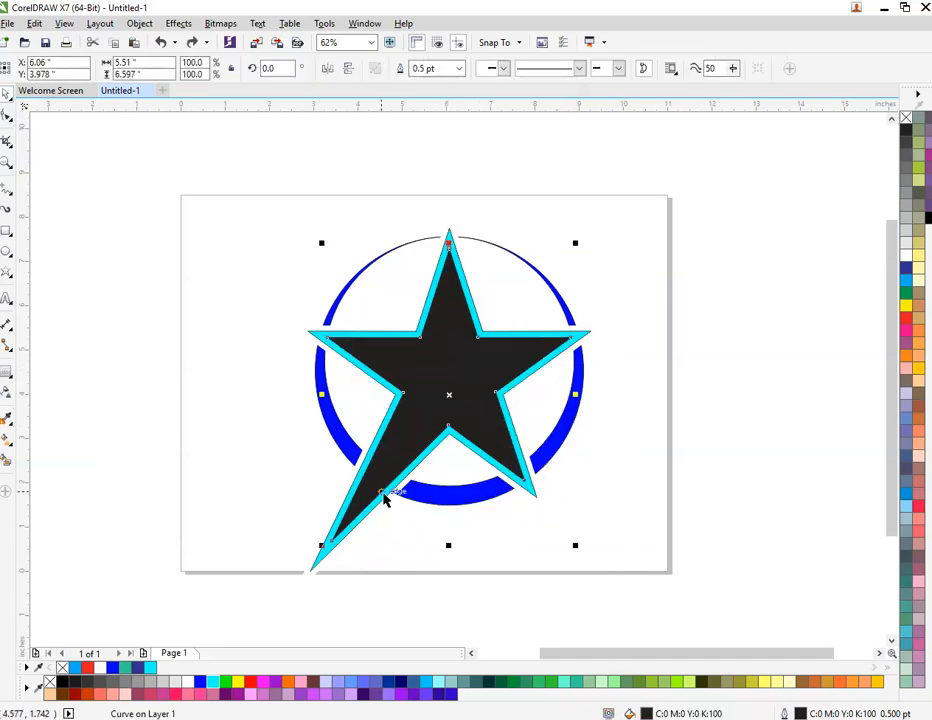
pyautogui.click(199, 682)
pyautogui.click(388, 396)
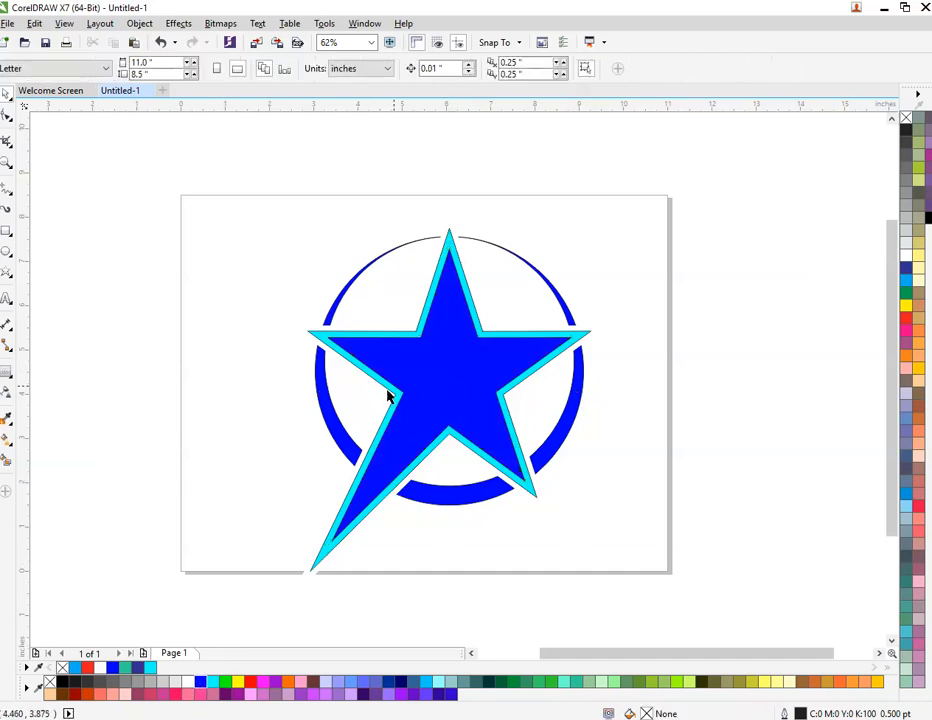
# - Remove the outlines from both the cyan outer star and the blue inner star
pyautogui.click(468, 316)
pyautogui.scroll(3, 456, 233)
pyautogui.keyDown('shift'); pyautogui.click(410, 265); pyautogui.keyUp('shift')
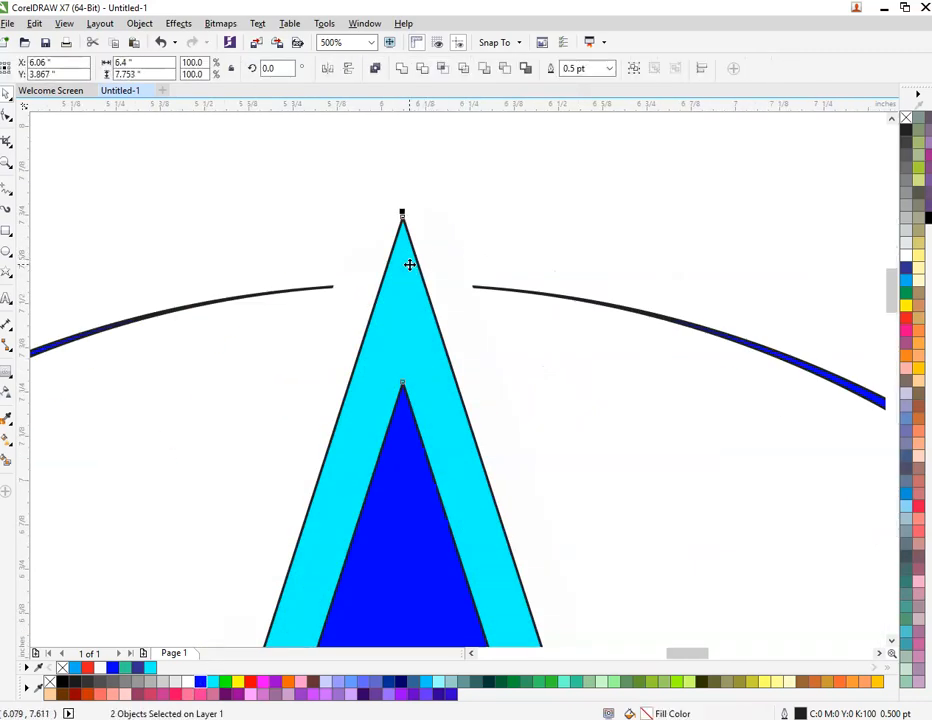
pyautogui.click(755, 183)
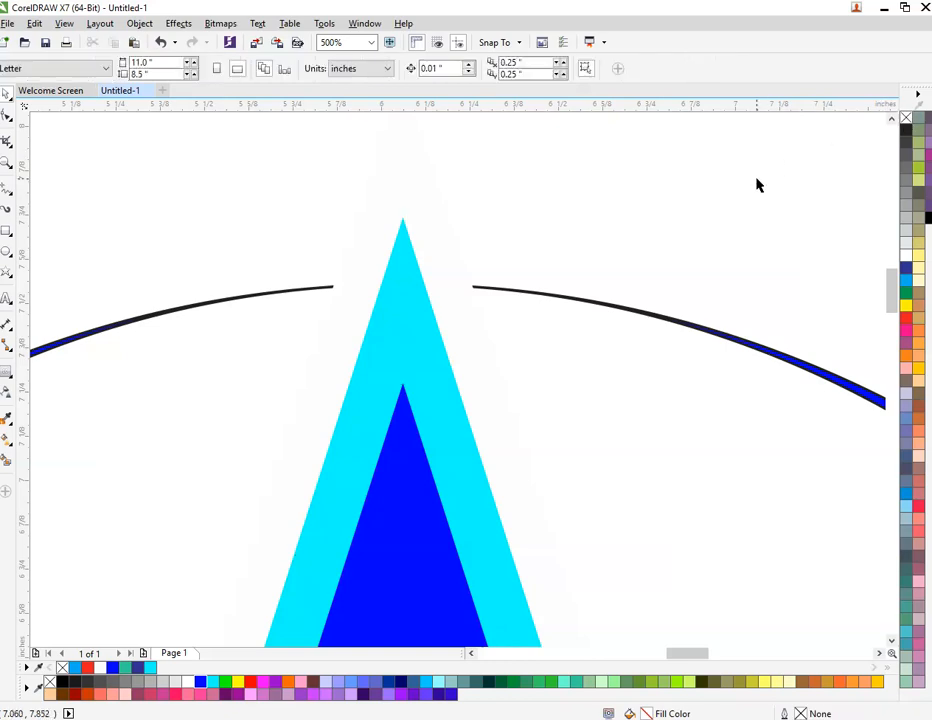
pyautogui.scroll(-3, 397, 268)
# - Remove the outlines from all five blue arc segments around the star
pyautogui.click(442, 276)
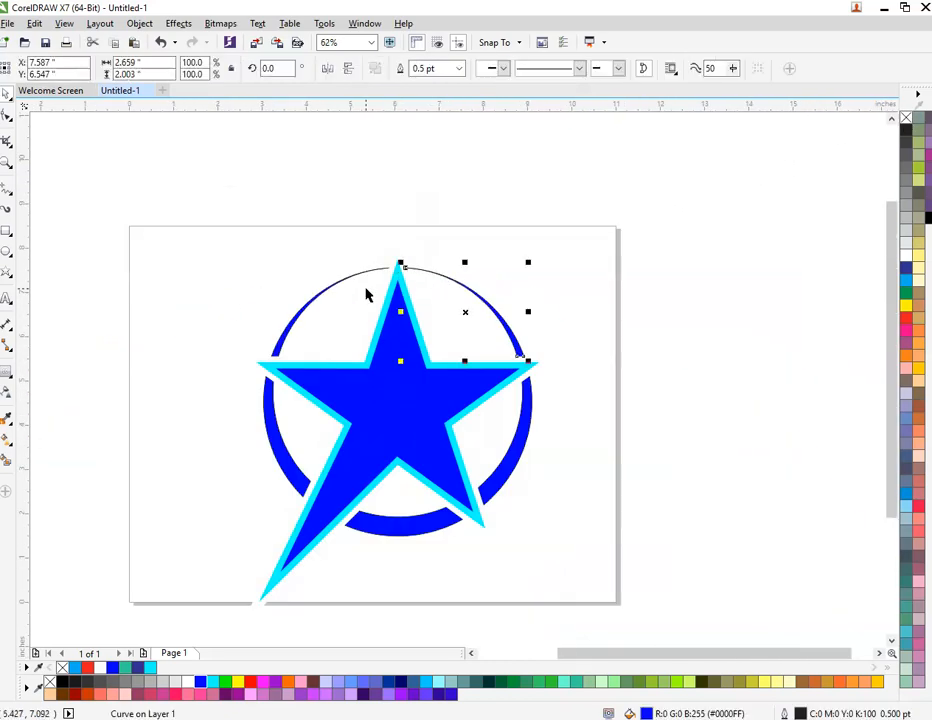
pyautogui.keyDown('shift'); pyautogui.click(302, 326); pyautogui.keyUp('shift')
pyautogui.keyDown('shift'); pyautogui.click(276, 447); pyautogui.keyUp('shift')
pyautogui.keyDown('shift'); pyautogui.click(399, 534); pyautogui.keyUp('shift')
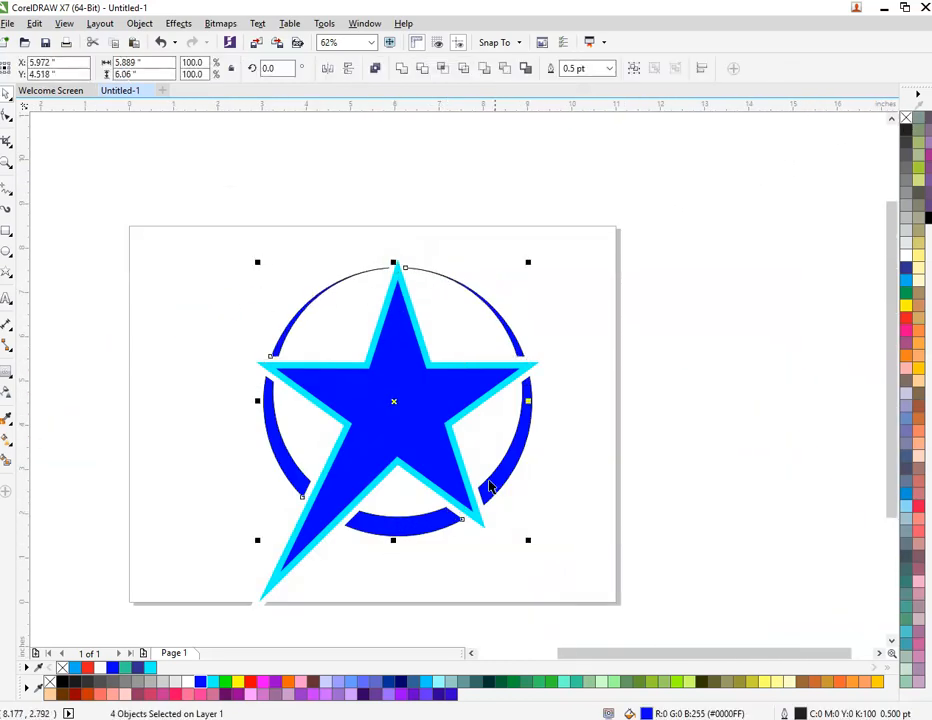
pyautogui.keyDown('shift'); pyautogui.click(518, 447); pyautogui.keyUp('shift')
pyautogui.rightClick(906, 119)
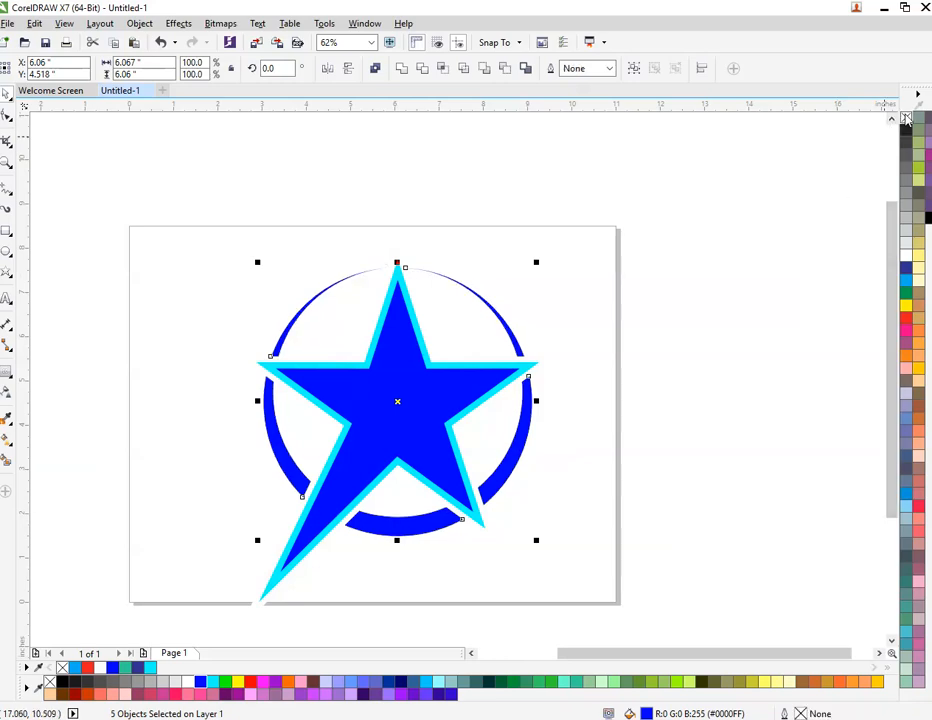
pyautogui.click(648, 359)
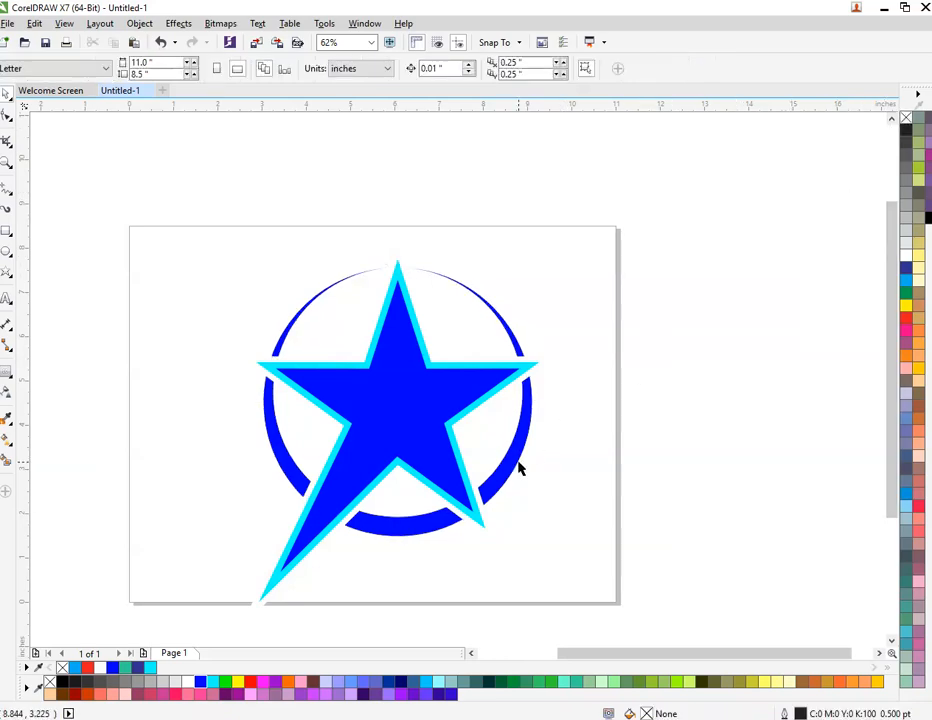
# - Fill the upper-left and lower-right arc segments with sea green
pyautogui.click(500, 483)
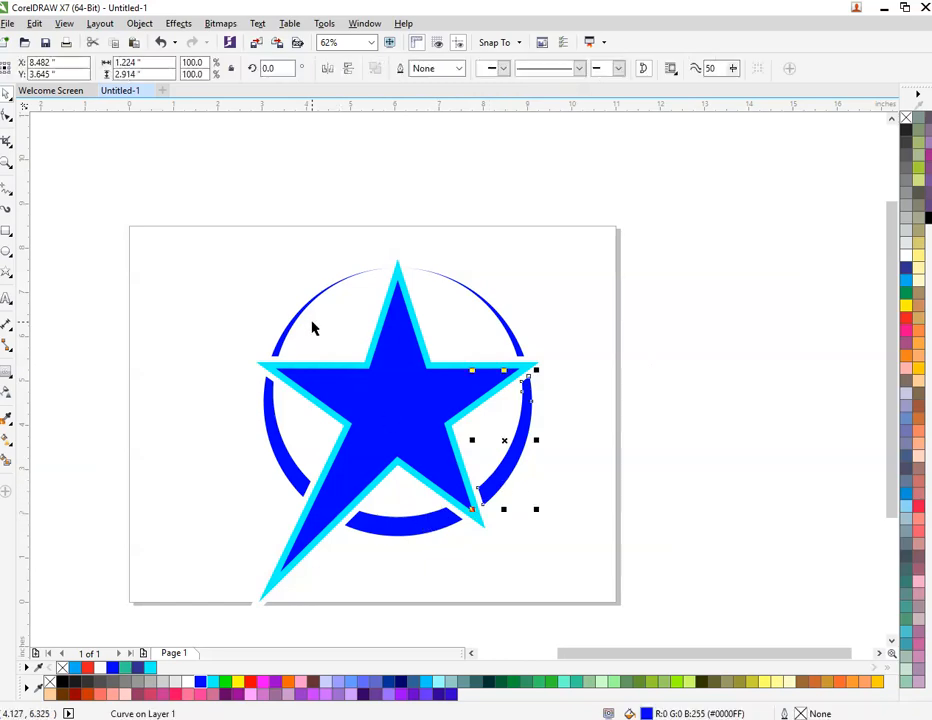
pyautogui.keyDown('shift'); pyautogui.click(303, 318); pyautogui.keyUp('shift')
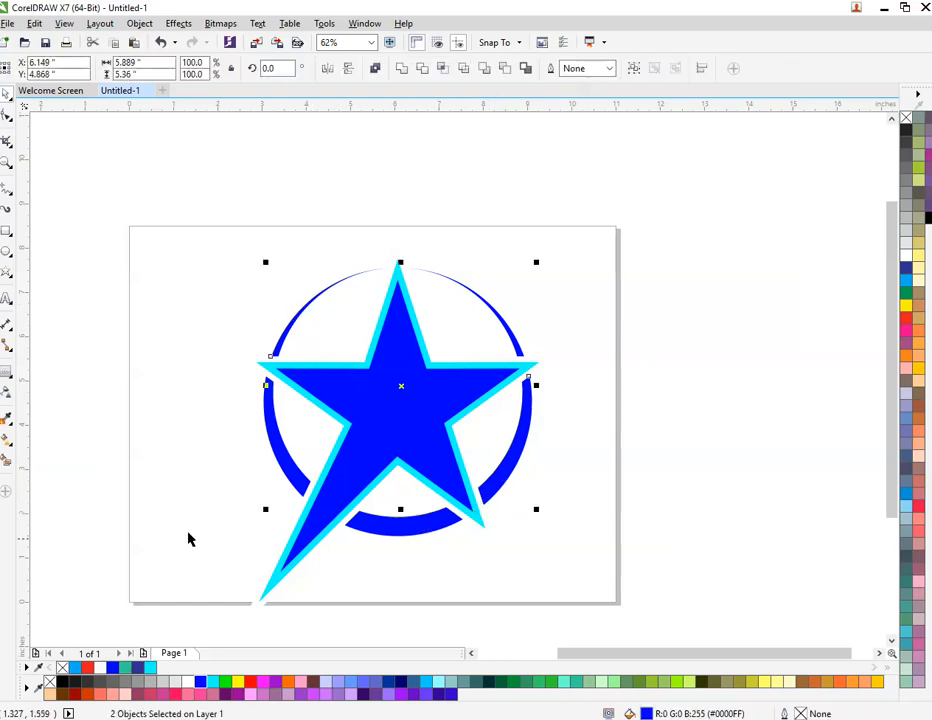
pyautogui.click(128, 668)
pyautogui.click(240, 516)
# - Recolor the cyan outer star to sea green to match the two green arcs
pyautogui.click(325, 370)
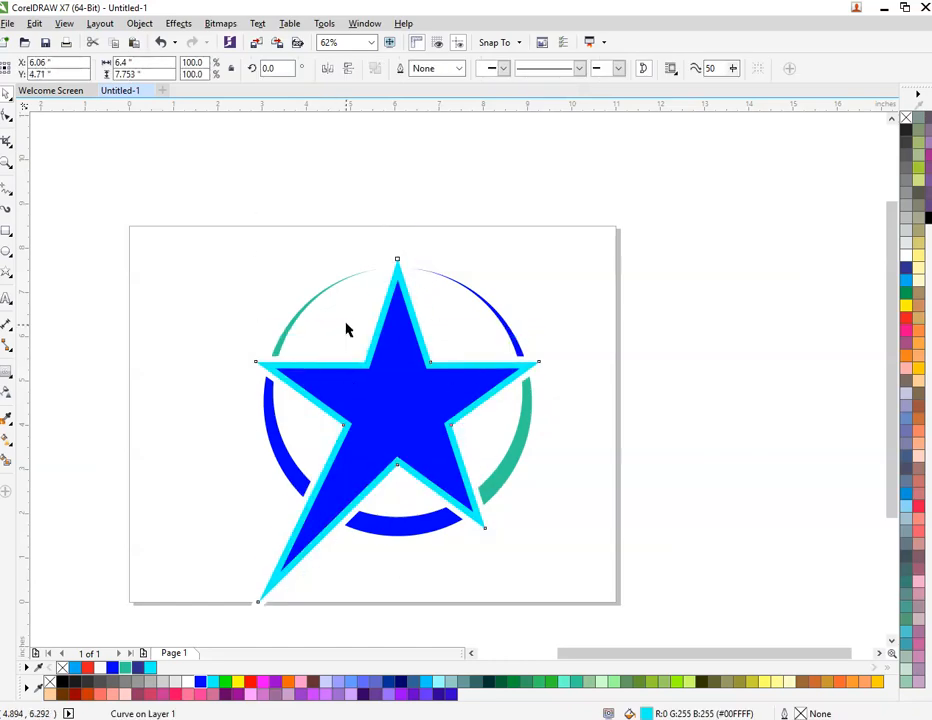
pyautogui.rightClick(135, 666)
pyautogui.click(312, 427)
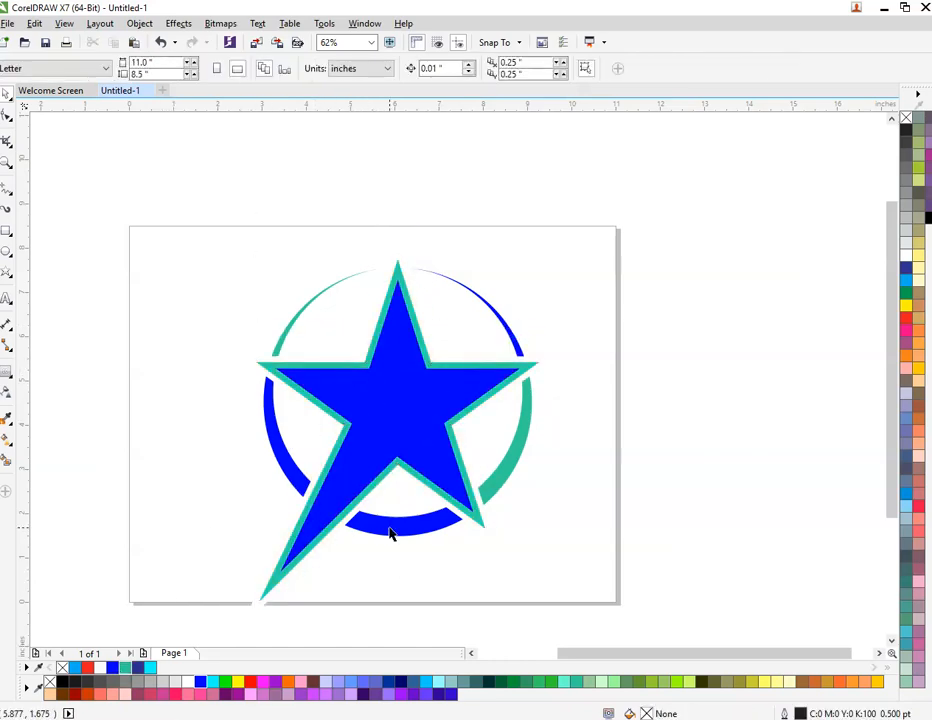
# - Group the star and ring pieces, scale the group to about 77.9%, and place it on the left half of the page
pyautogui.moveTo(202, 217); pyautogui.dragTo(601, 637)
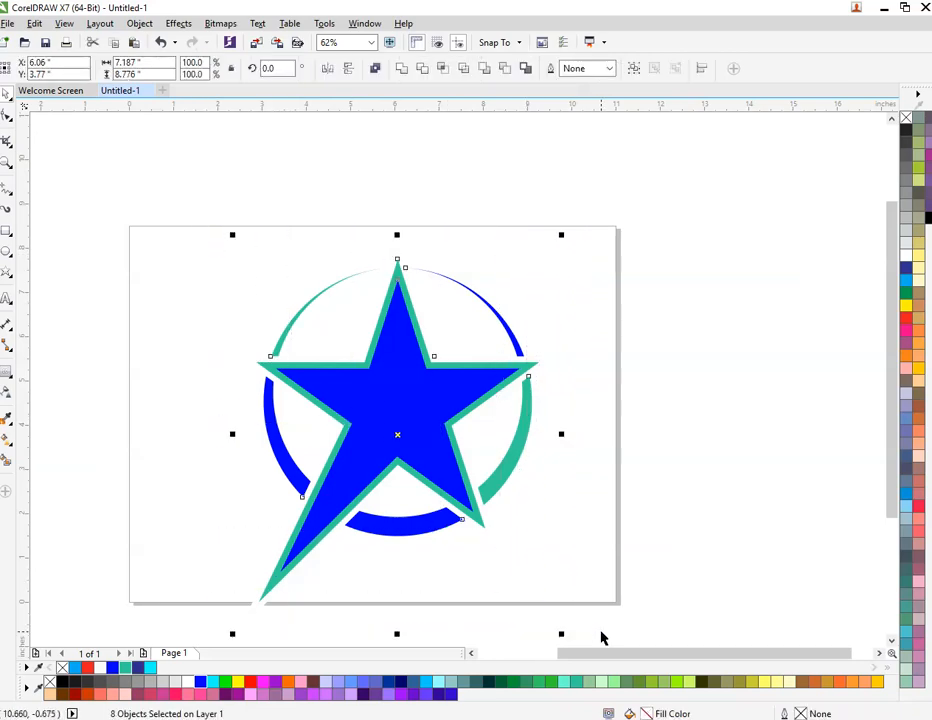
pyautogui.hotkey('ctrl', 'g')
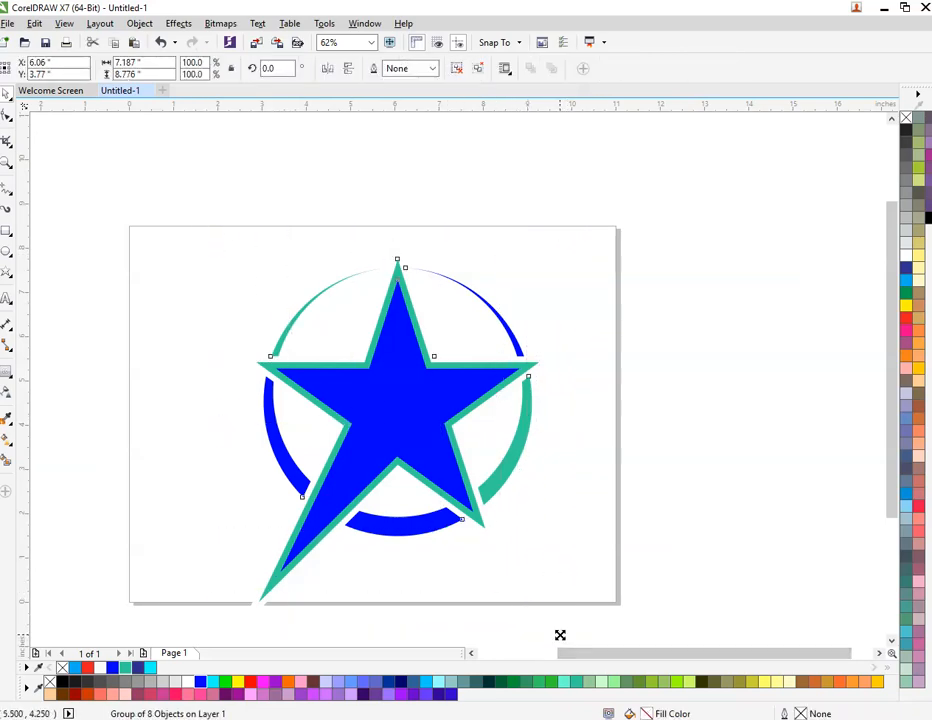
pyautogui.moveTo(561, 634); pyautogui.dragTo(527, 590)
pyautogui.moveTo(383, 413); pyautogui.dragTo(253, 413)
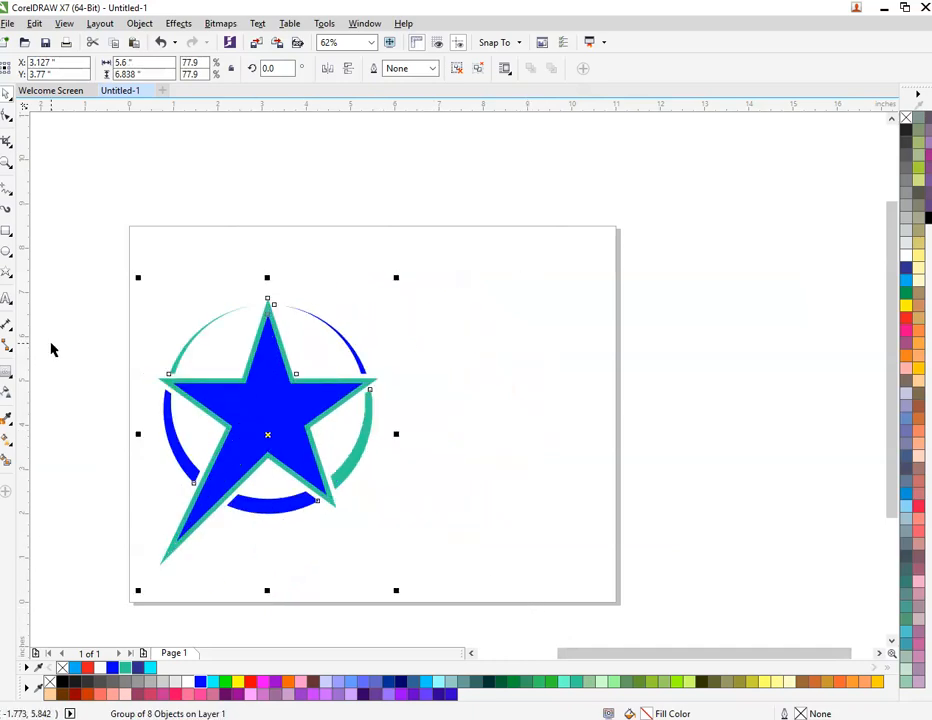
# - Add the artistic text "CD" beside the logo and set its font to Times New Roman
pyautogui.click(6, 299)
pyautogui.click(452, 336)
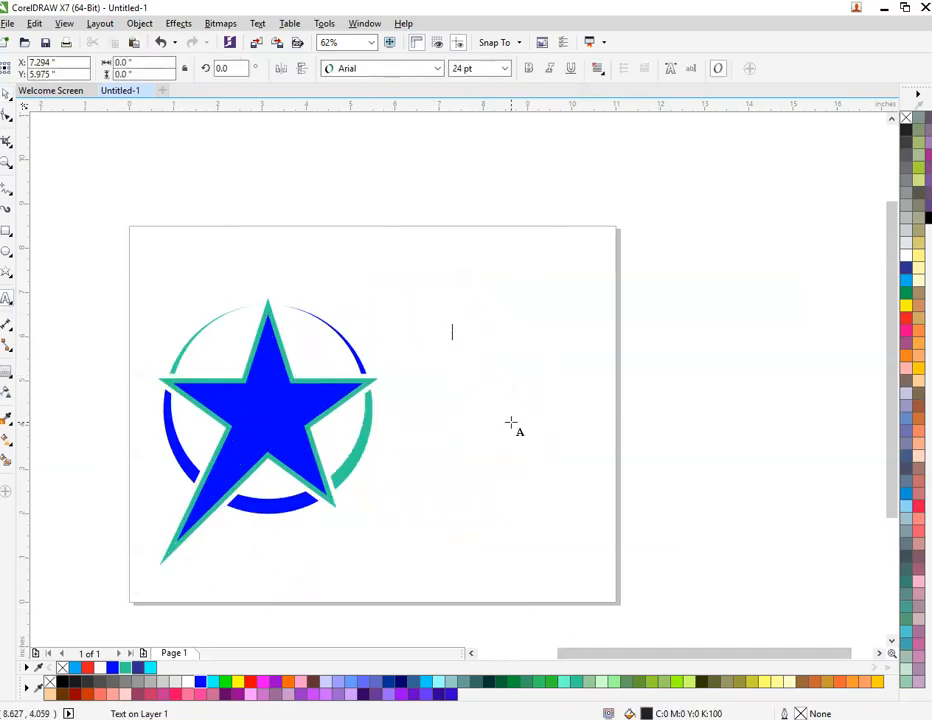
pyautogui.write('CD')
pyautogui.hotkey('ctrl', 'a')
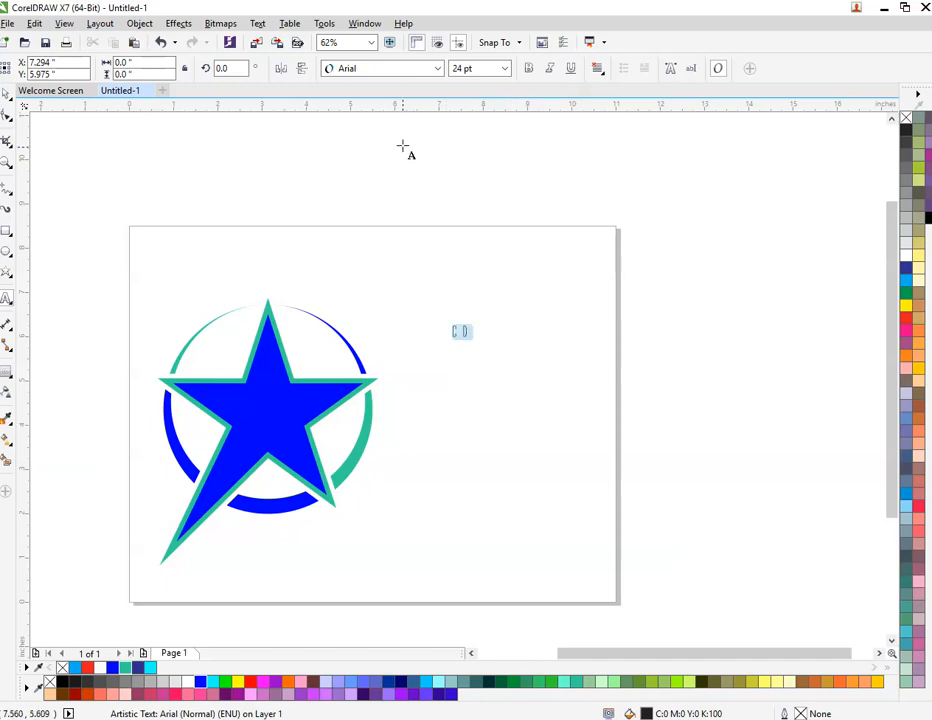
pyautogui.click(438, 67)
pyautogui.click(400, 105)
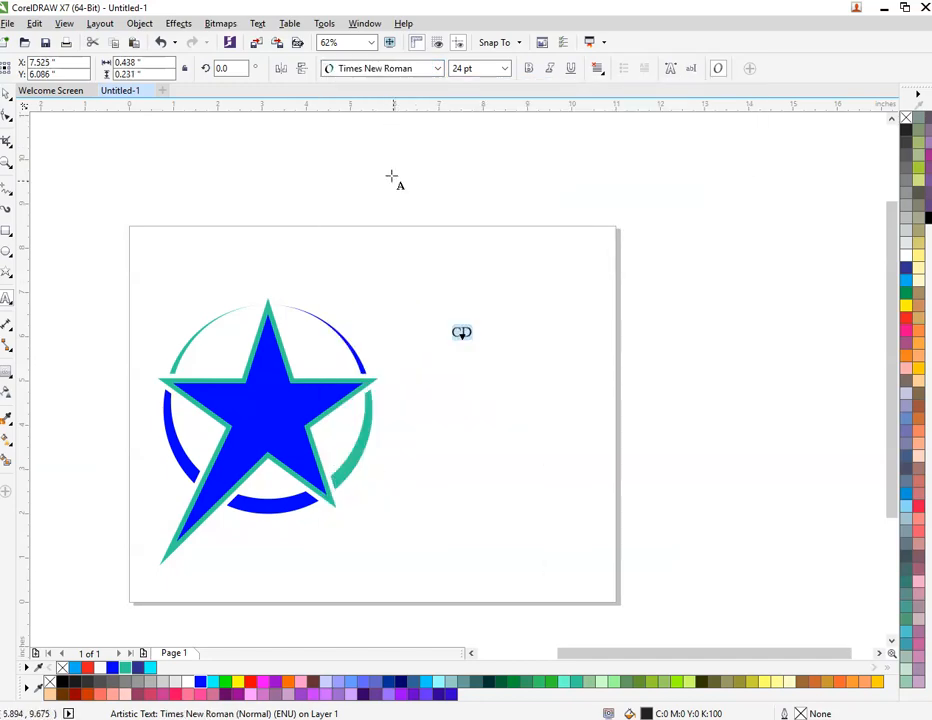
# - Enlarge the "CD" text to about 92 pt and center it inside the blue star
pyautogui.moveTo(460, 345); pyautogui.dragTo(443, 301)
pyautogui.scroll(2, 260, 415)
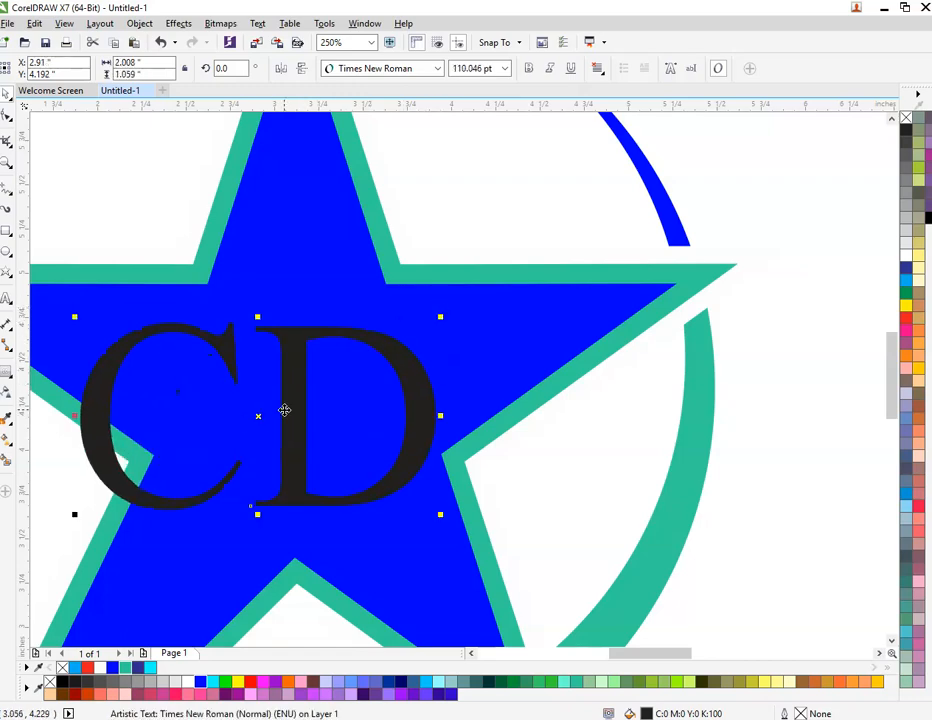
pyautogui.moveTo(283, 411); pyautogui.dragTo(314, 383)
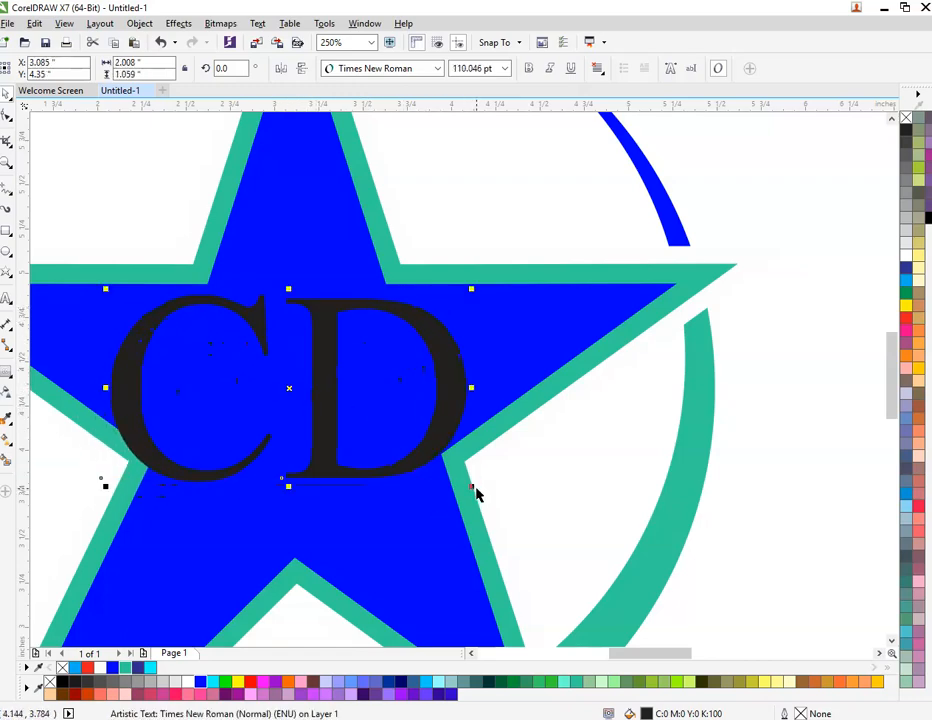
pyautogui.moveTo(476, 494); pyautogui.dragTo(443, 470)
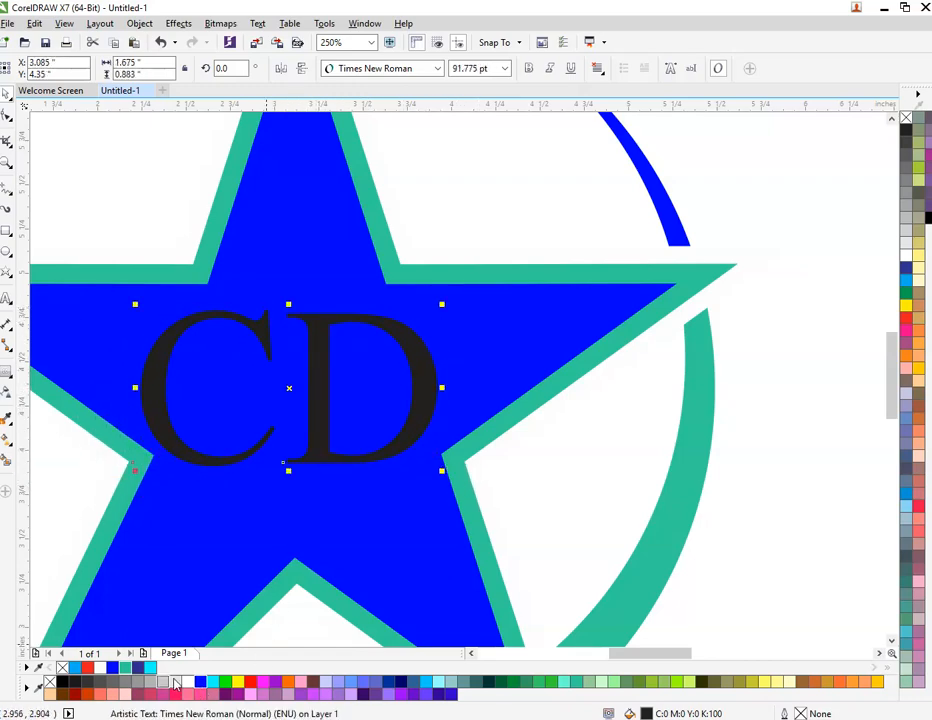
# - Apply sea green to both the fill and the outline of the "CD" text
pyautogui.click(122, 667)
pyautogui.rightClick(122, 667)
pyautogui.scroll(-3, 304, 343)
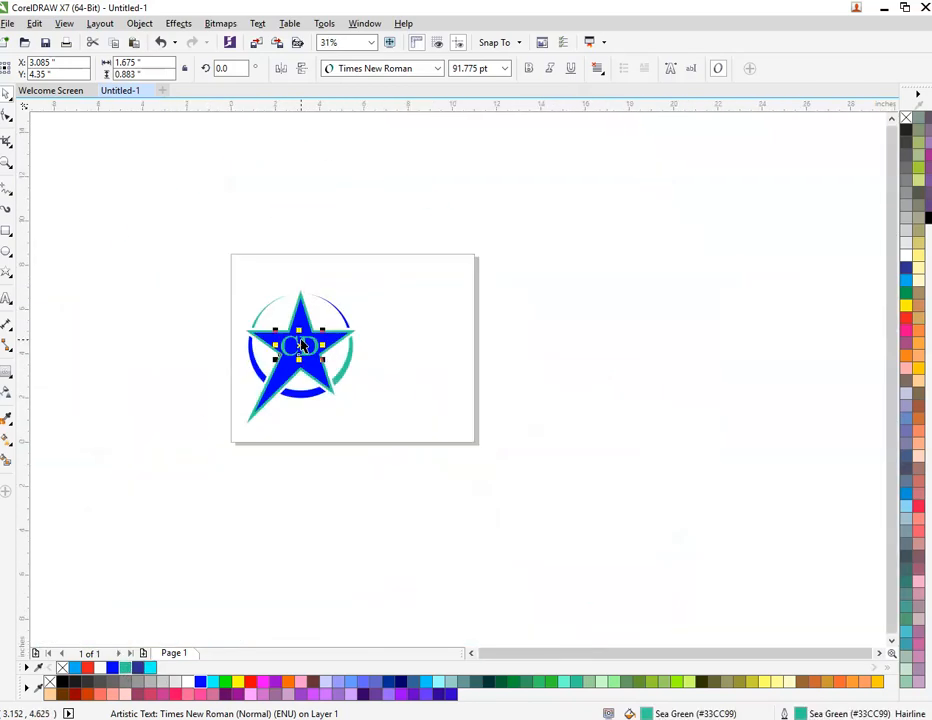
# - Copy the "CD" text to the right of the star and replace its wording with "Creative" and "Design" on two lines
pyautogui.moveTo(301, 345); pyautogui.dragTo(379, 348)
pyautogui.scroll(4, 379, 345)
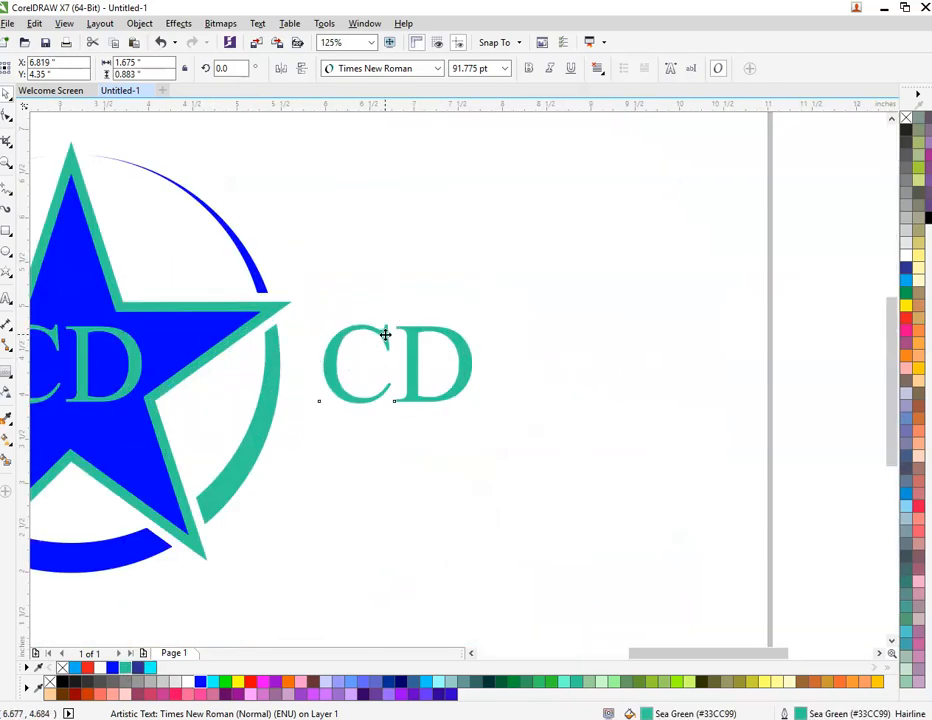
pyautogui.doubleClick(385, 335)
pyautogui.write('C')
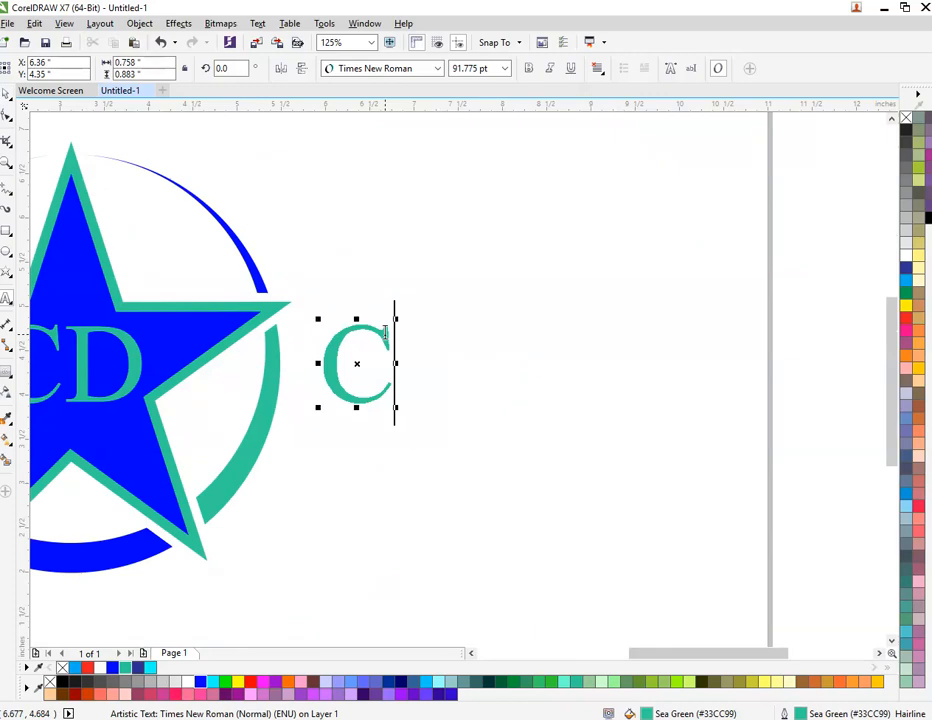
pyautogui.write('rea')
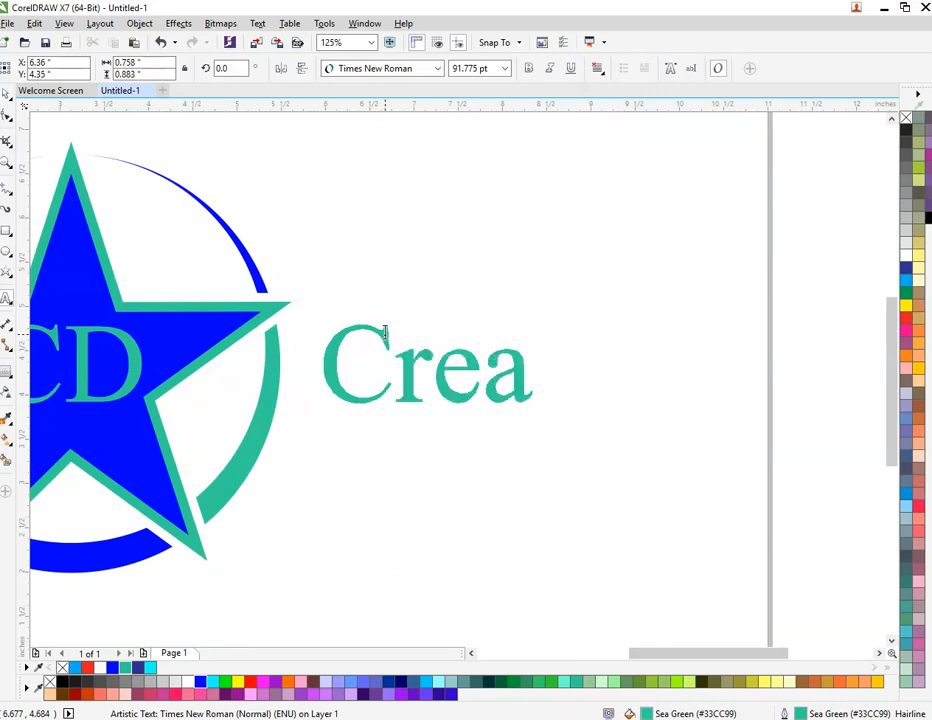
pyautogui.write('tive')
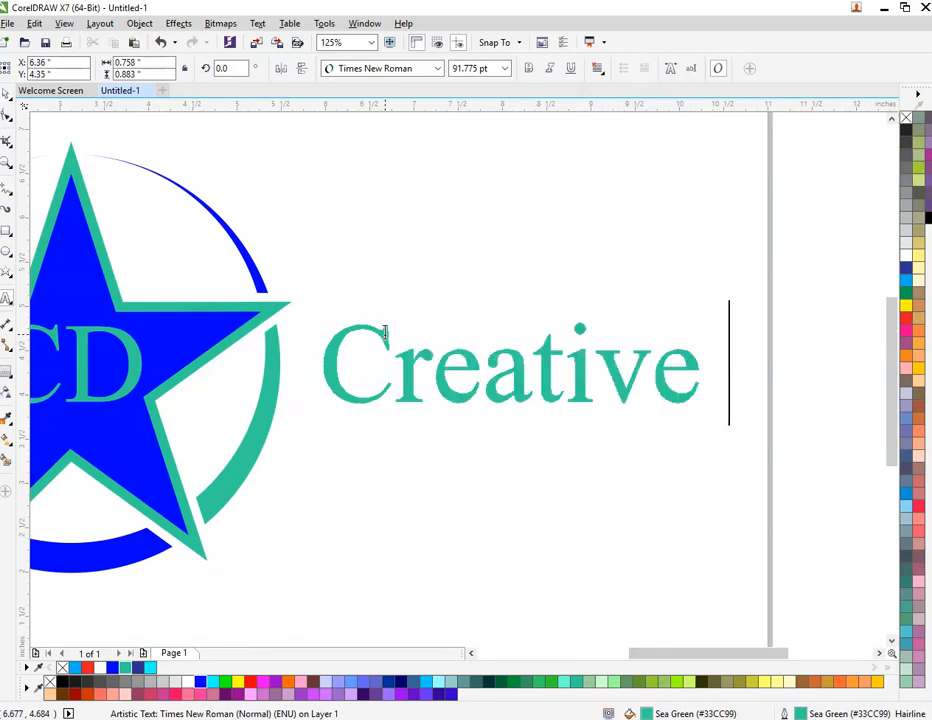
pyautogui.press('Return')
pyautogui.write('de')
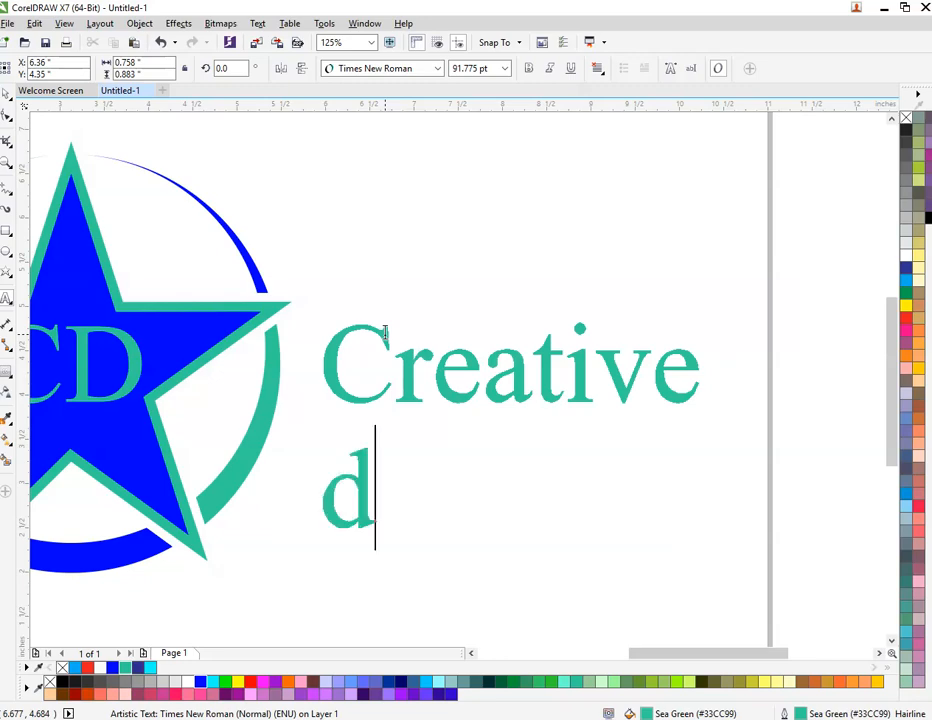
pyautogui.press('BackSpace')
pyautogui.press('BackSpace')
pyautogui.write('Design')
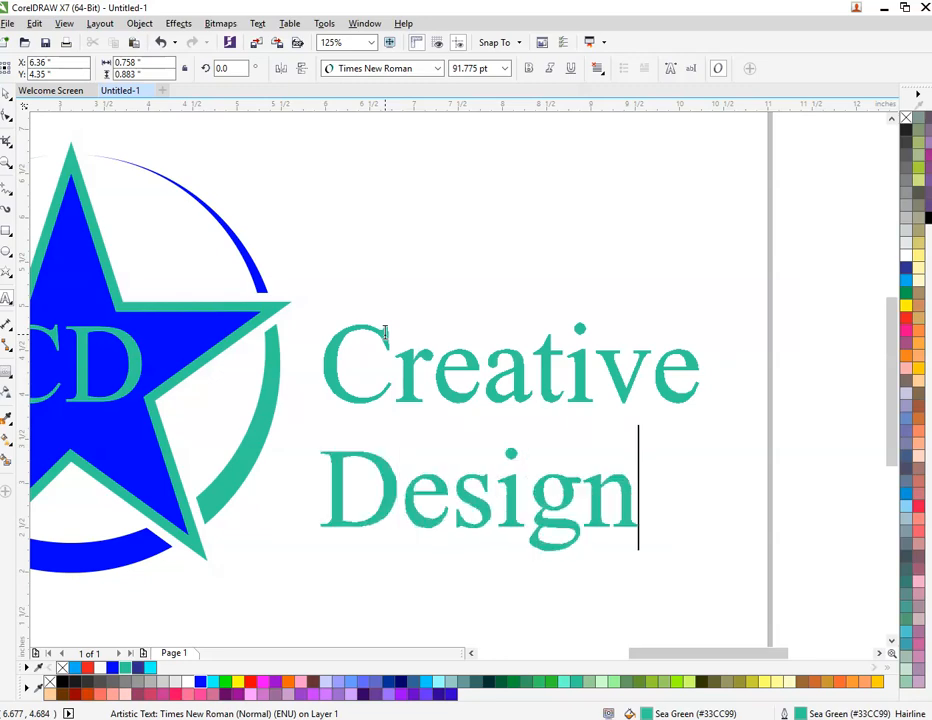
# - Break the "Creative Design" text apart into two separate lines
pyautogui.hotkey('ctrl', 'a')
pyautogui.hotkey('ctrl', 'space')
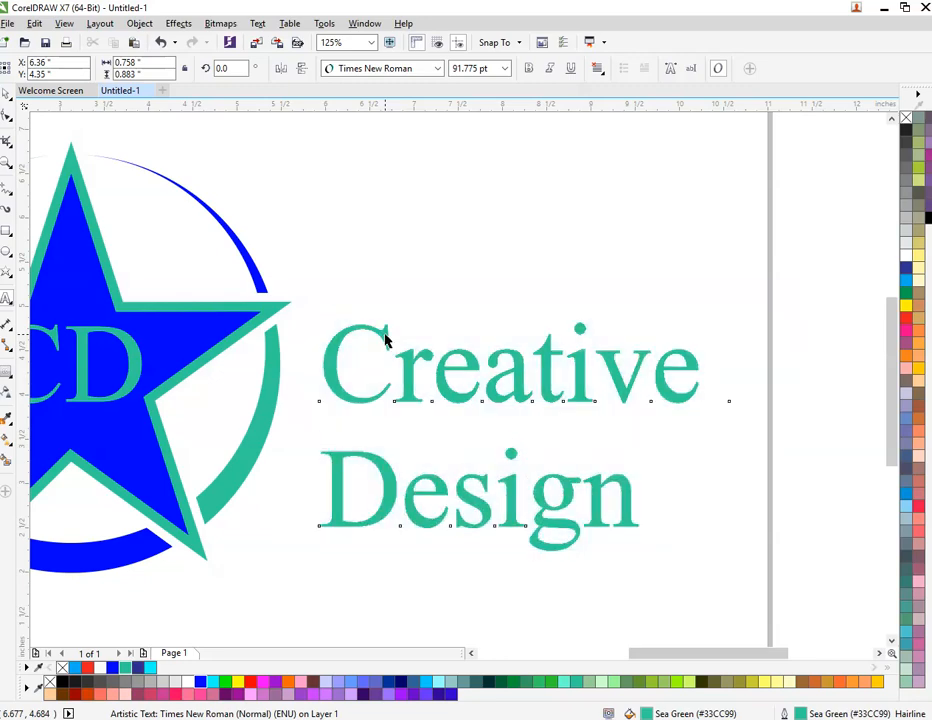
pyautogui.hotkey('ctrl', 'k')
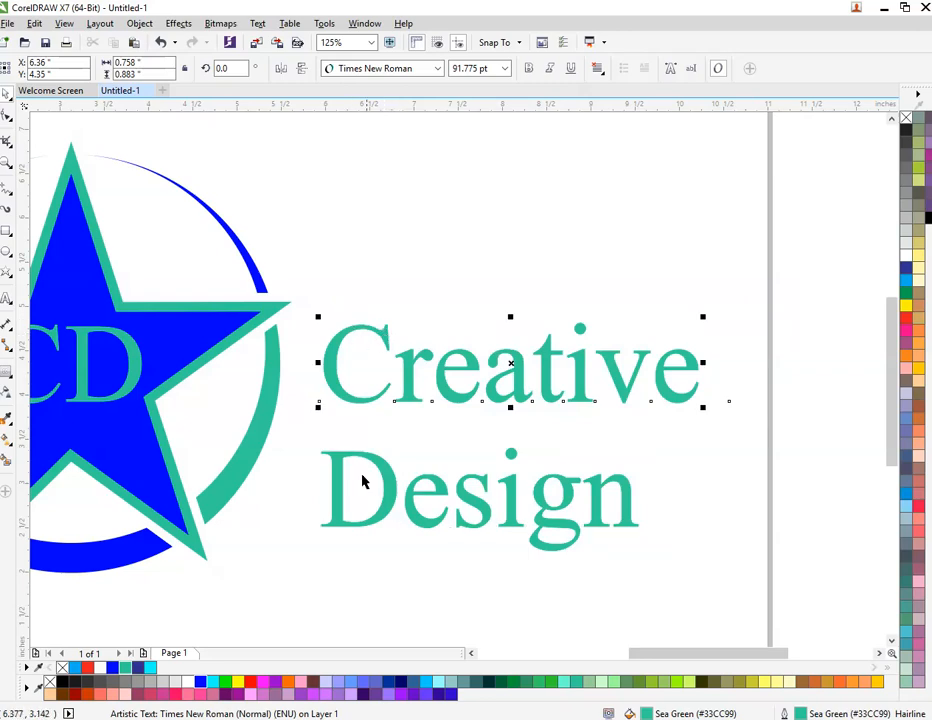
# - Center the "Creative" and "Design" lines horizontally on each other and group them
pyautogui.keyDown('shift'); pyautogui.click(390, 503); pyautogui.keyUp('shift')
pyautogui.press('c')
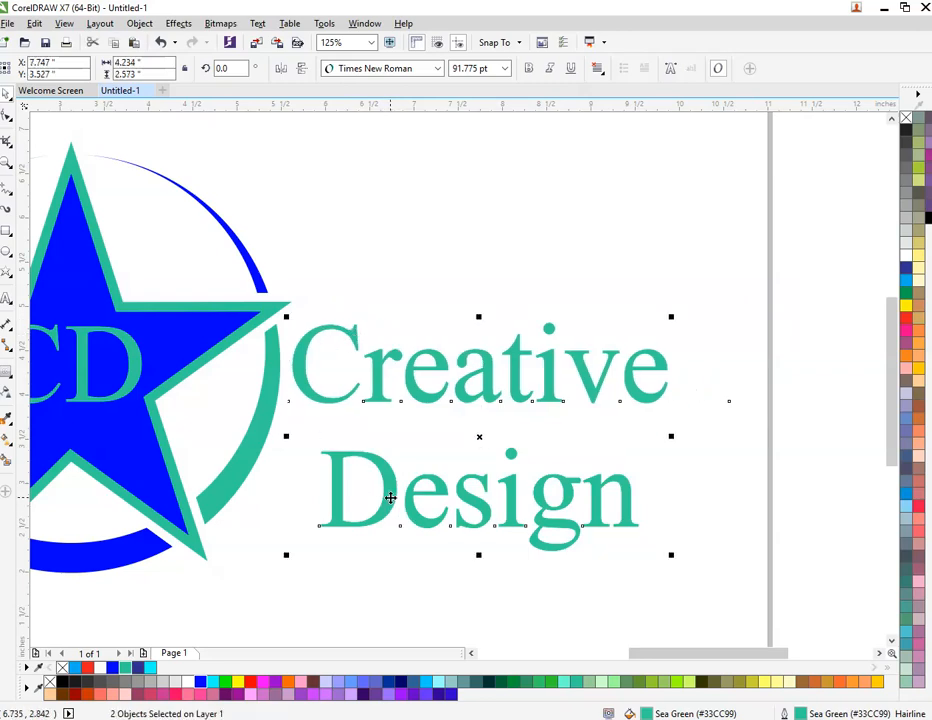
pyautogui.hotkey('ctrl', 'g')
# - Enlarge the grouped "Creative Design" text to about 5.12 in wide and position it directly beside the star logo
pyautogui.scroll(-1, 480, 365)
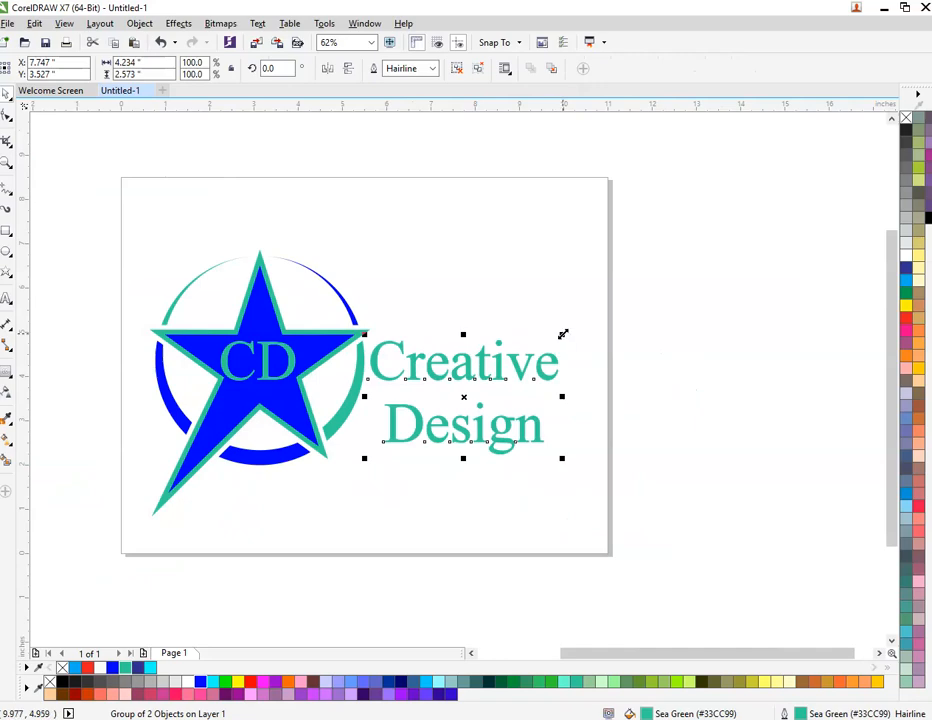
pyautogui.moveTo(563, 334); pyautogui.dragTo(632, 306)
pyautogui.moveTo(462, 393); pyautogui.dragTo(508, 380)
pyautogui.moveTo(658, 495); pyautogui.dragTo(600, 456)
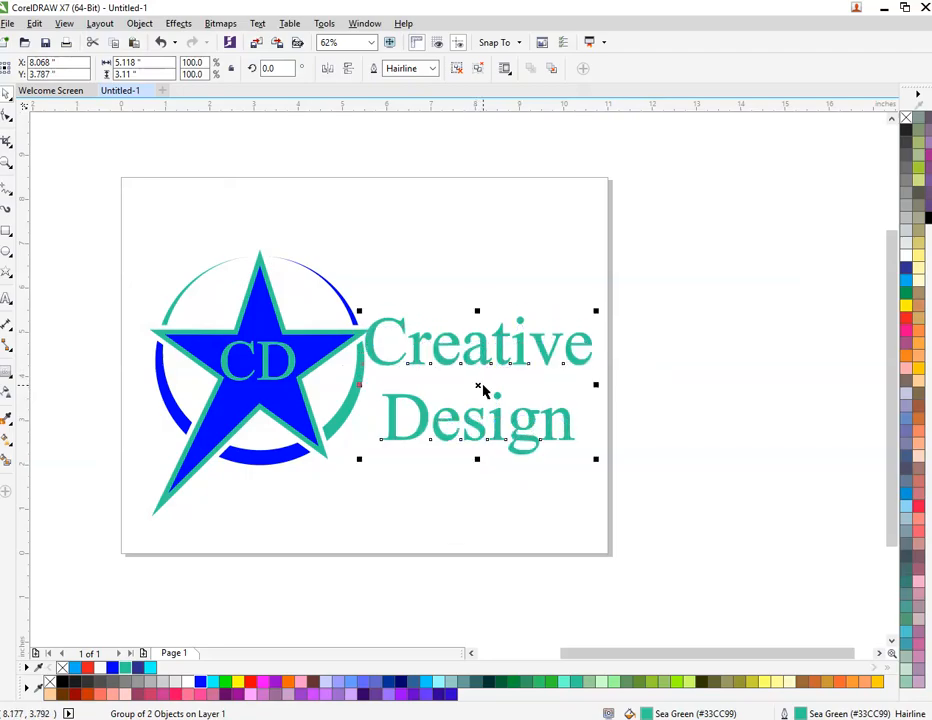
pyautogui.press('F4')
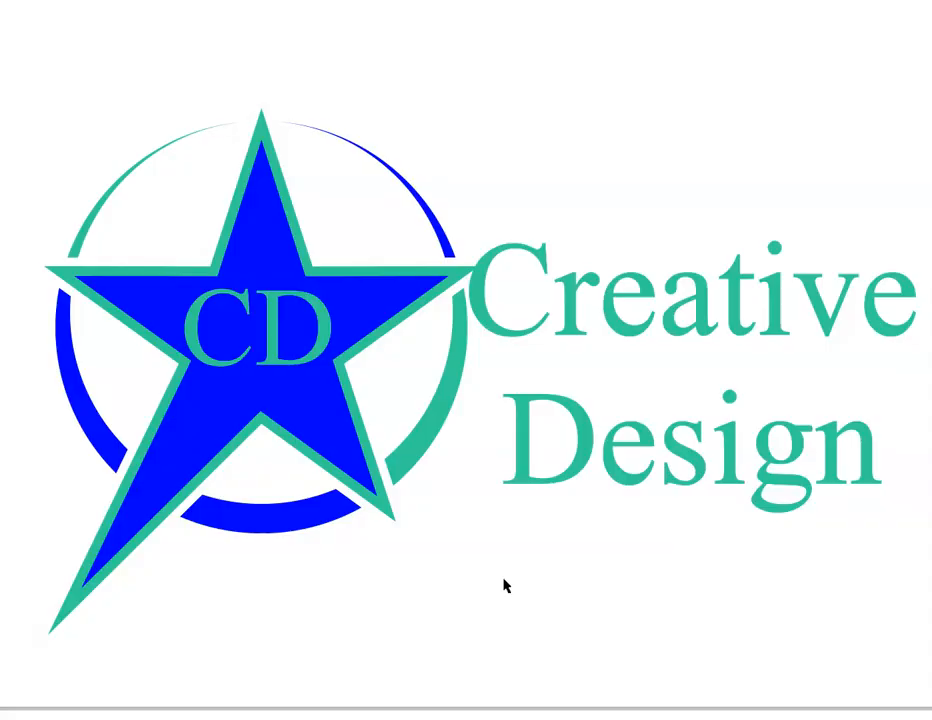